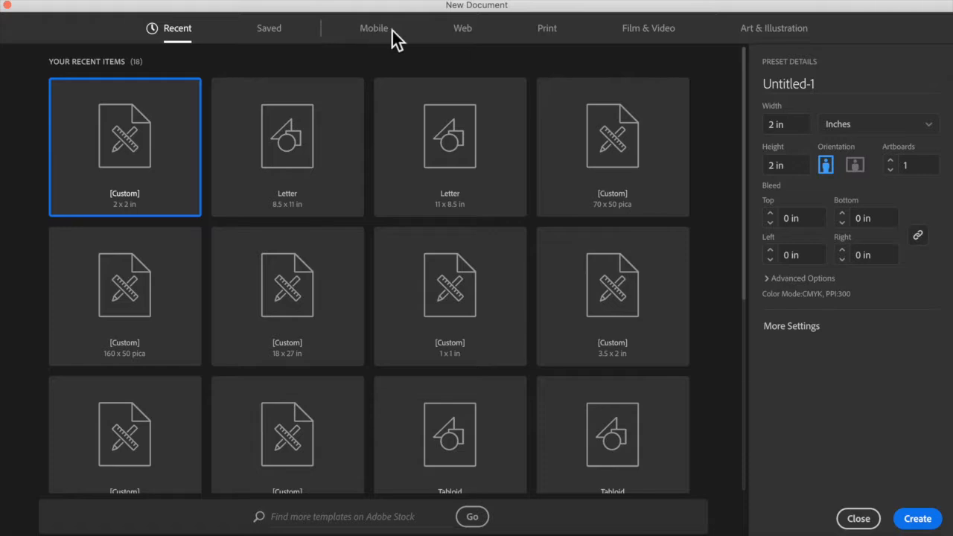
Step: Show the Print presets (Letter, 612 × 792 pt) and scroll through the blank templates
click(555, 34)
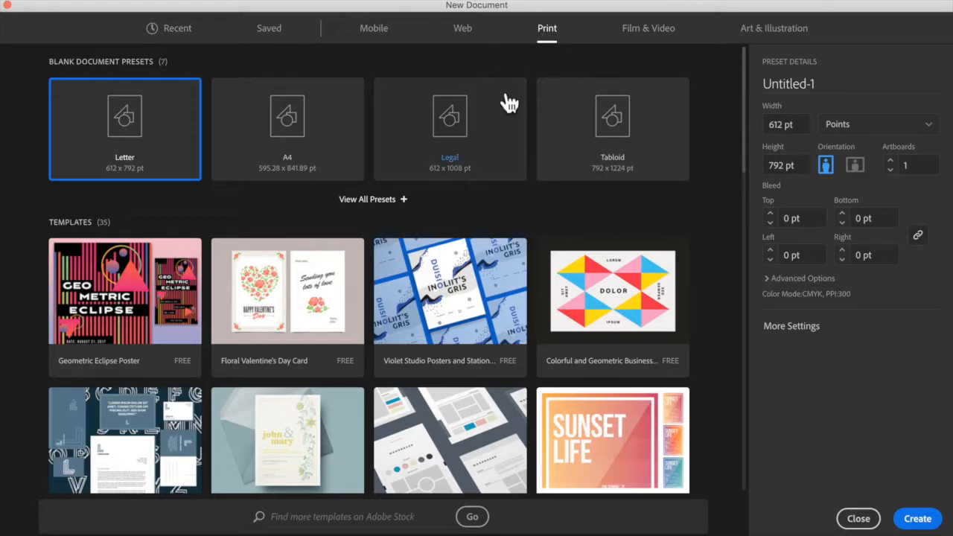
scroll(491, 192, down, 5)
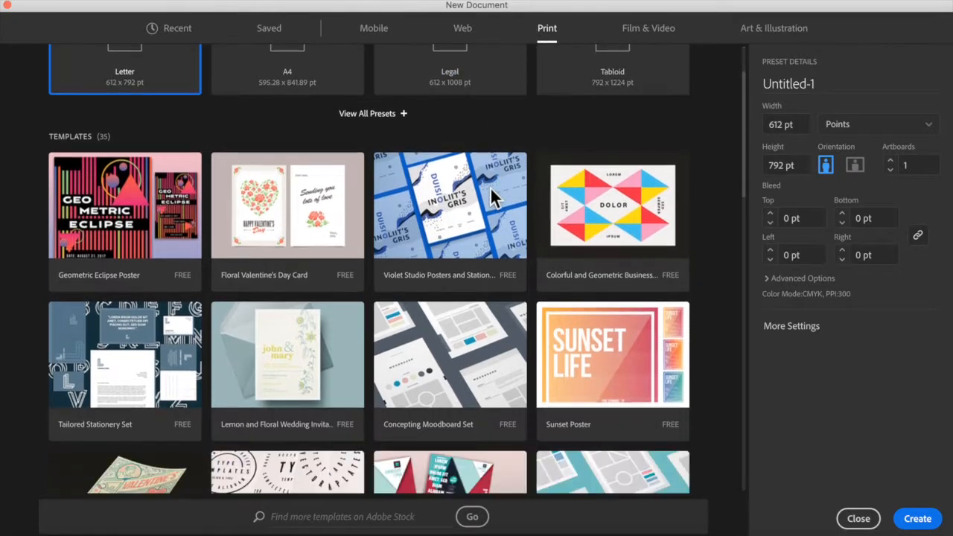
scroll(499, 201, down, 7)
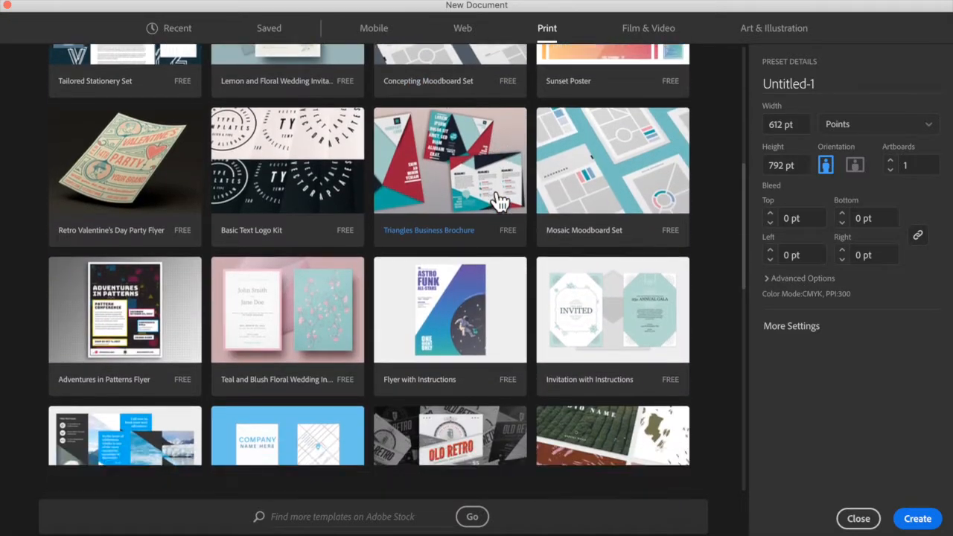
scroll(497, 201, up, 10)
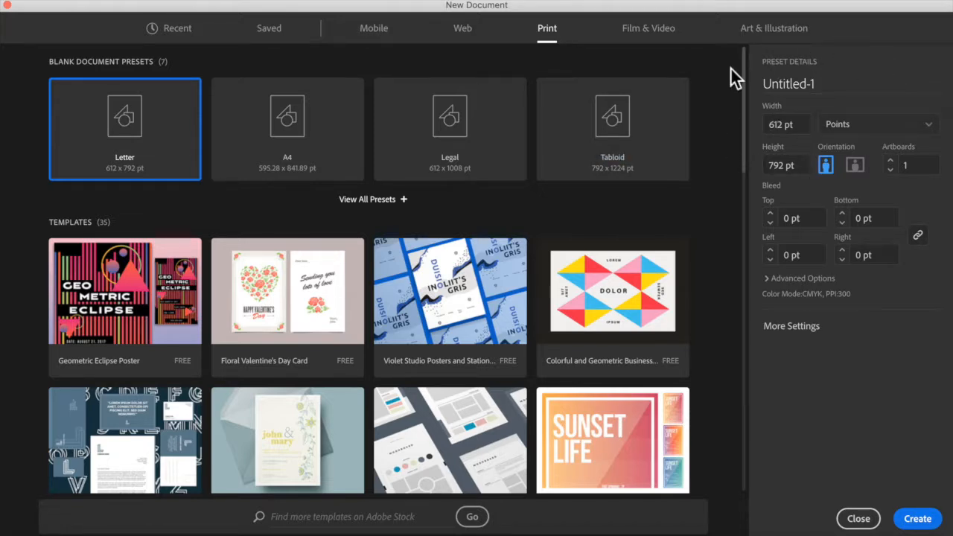
Step: Replace the Untitled-1 preset name with 'Business Card'
drag(819, 88, 749, 81)
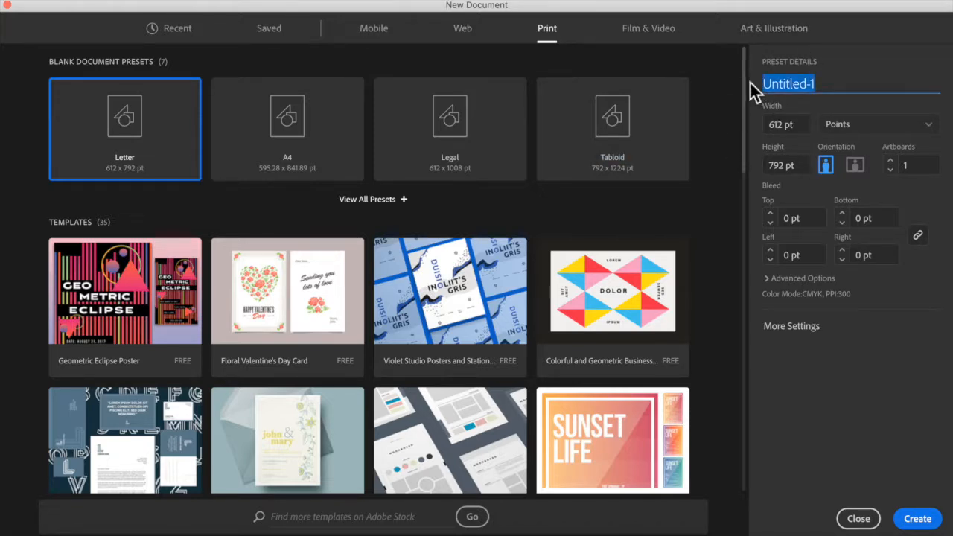
text(Busin)
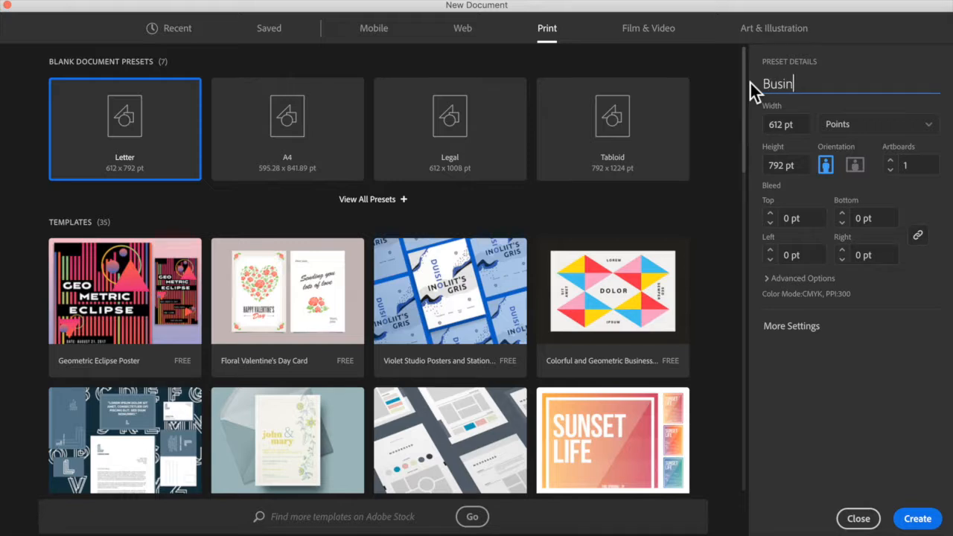
text(ess Card)
triple_click(855, 86)
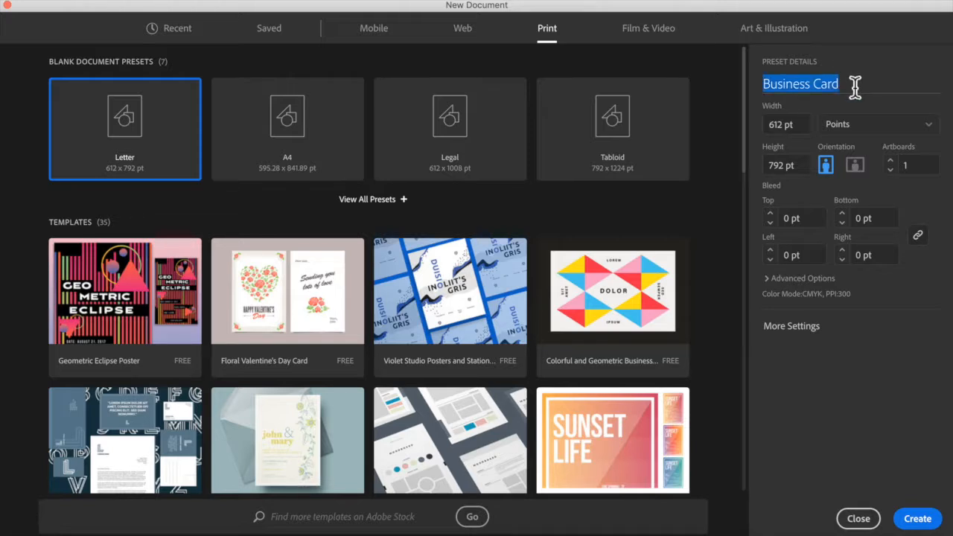
click(861, 86)
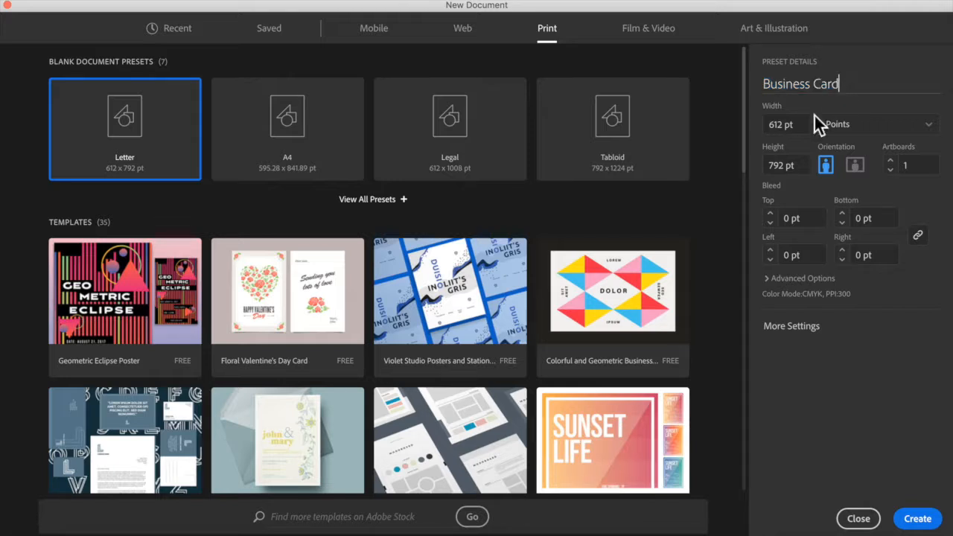
click(858, 140)
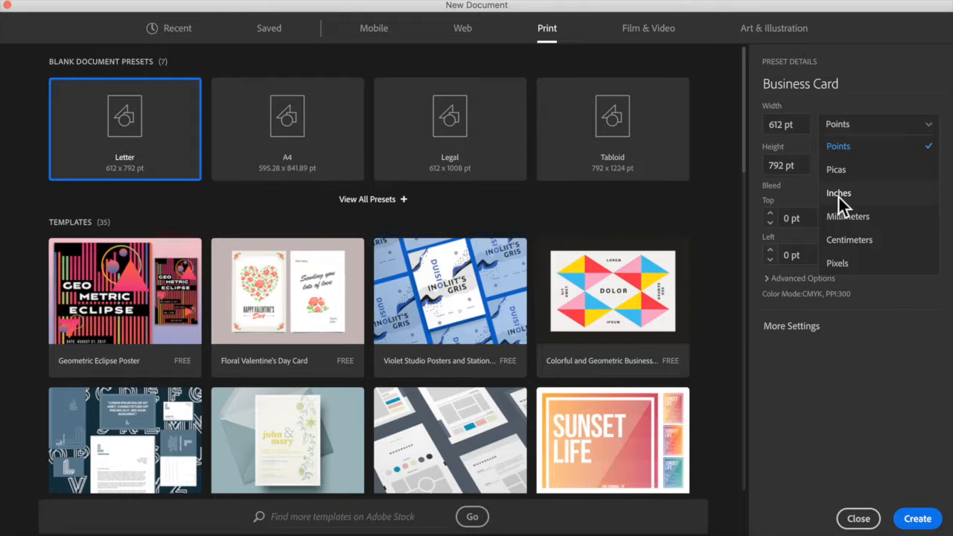
Step: Switch units to Inches and size the document 3.5 in wide by 2 in high
click(839, 195)
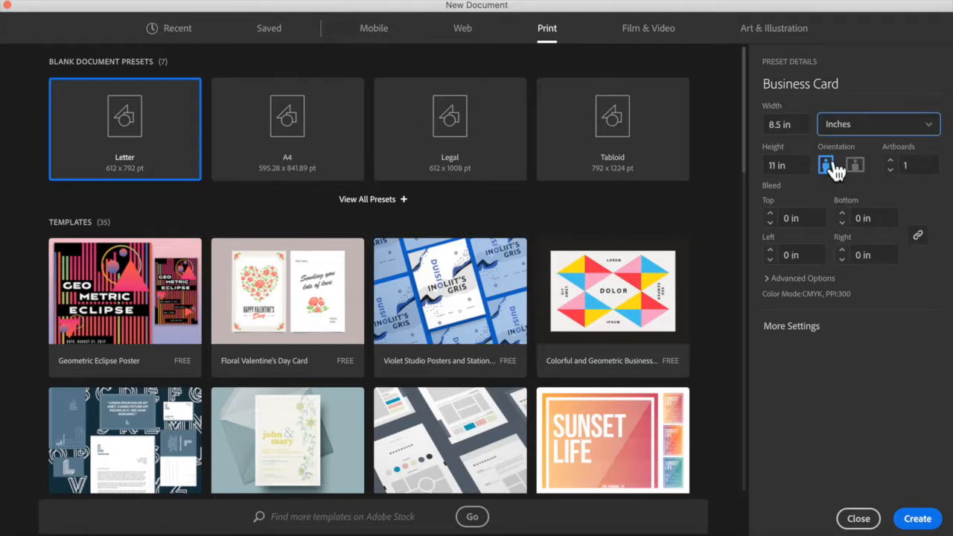
click(780, 123)
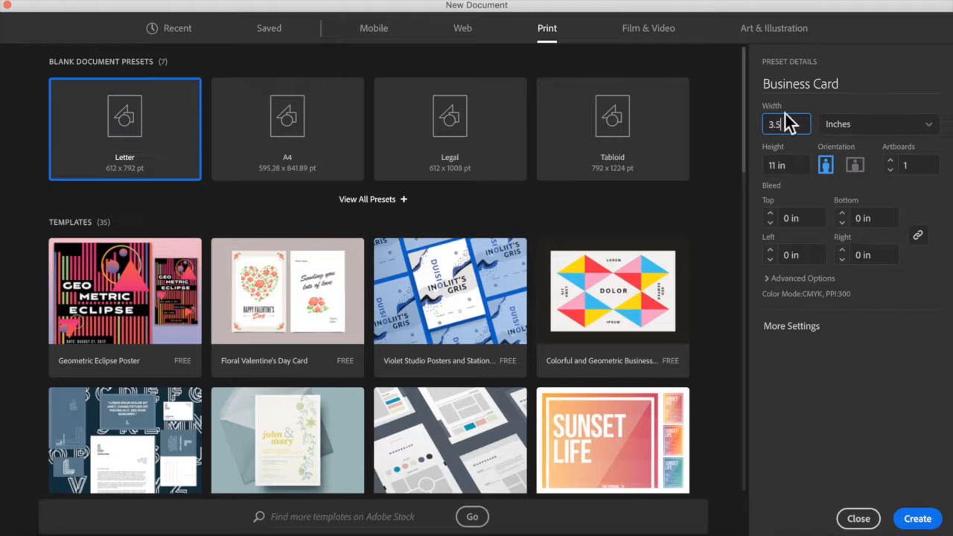
click(791, 165)
text(2)
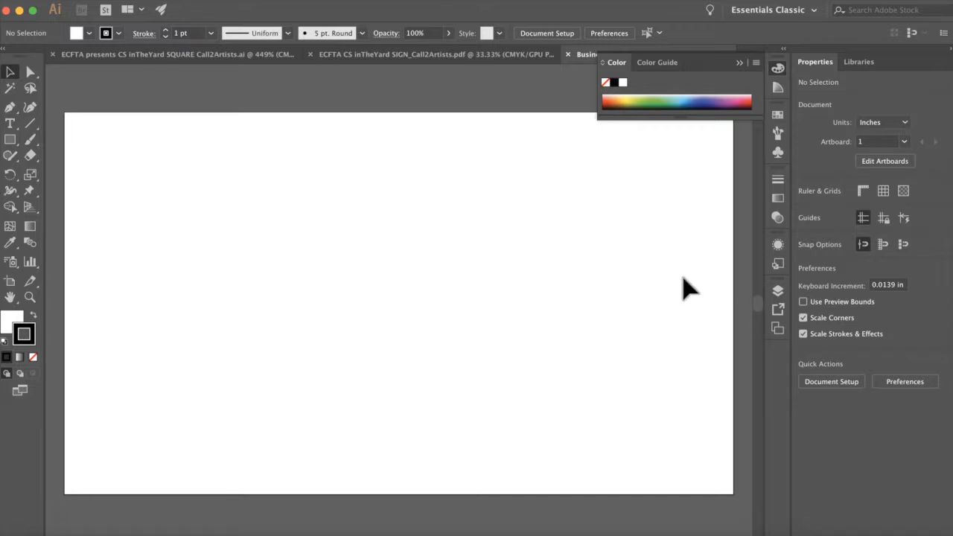
key(super+minus)
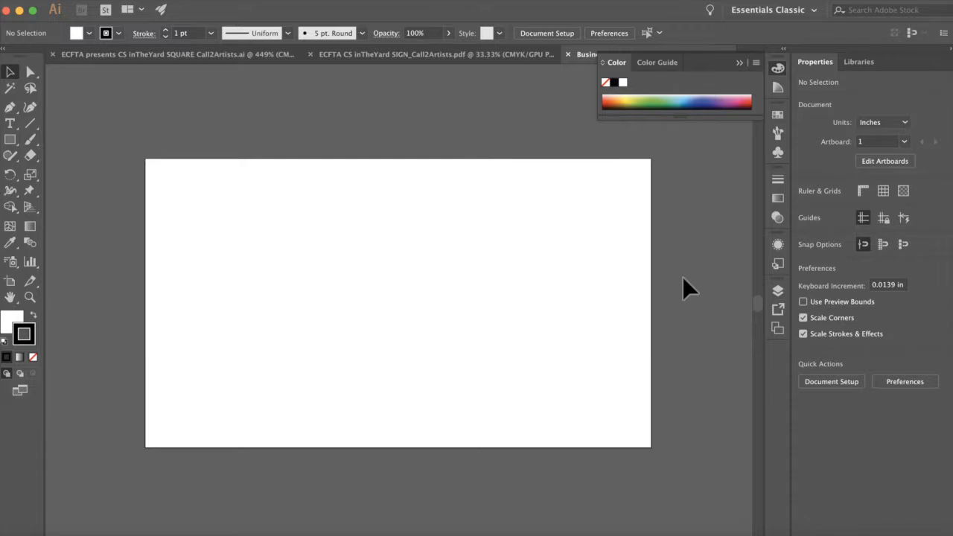
key(super+minus)
key(super+minus)
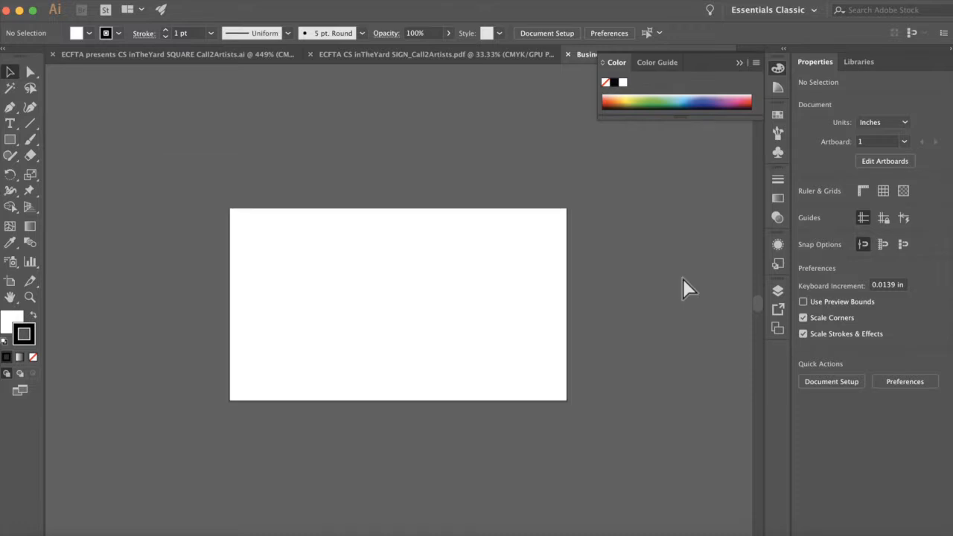
key(super+minus)
key(super+minus)
key(super+minus)
key(super+minus)
key(super+0)
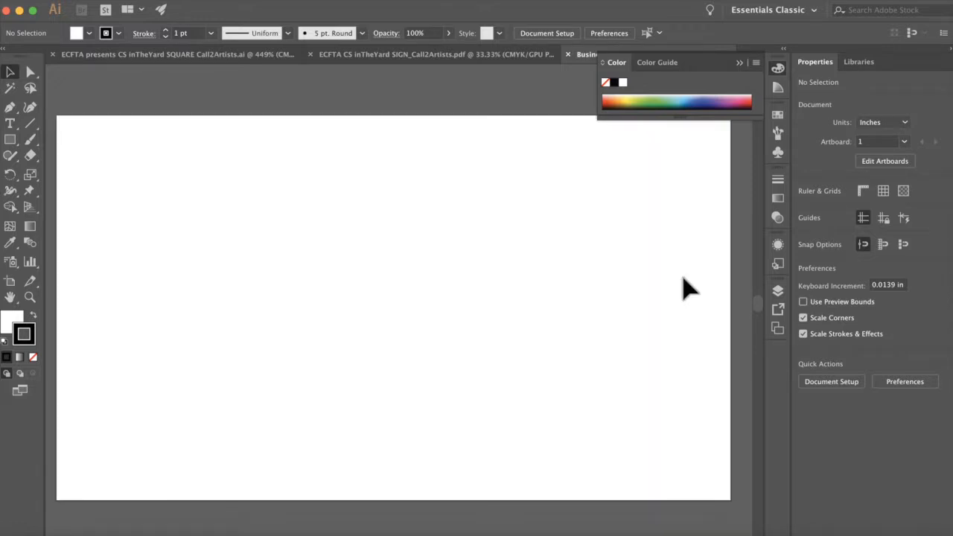
key(super+plus)
key(super+plus)
key(super+plus)
key(super+plus)
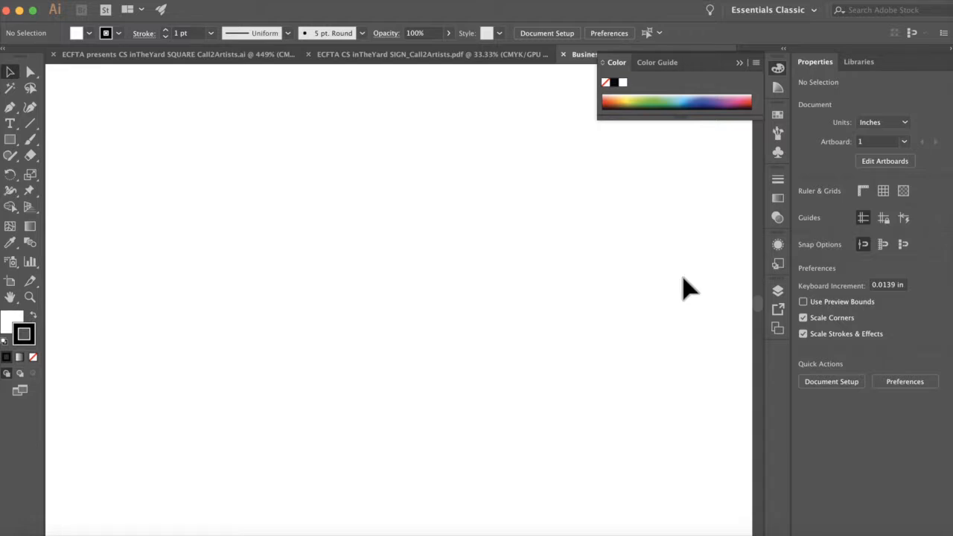
key(super+0)
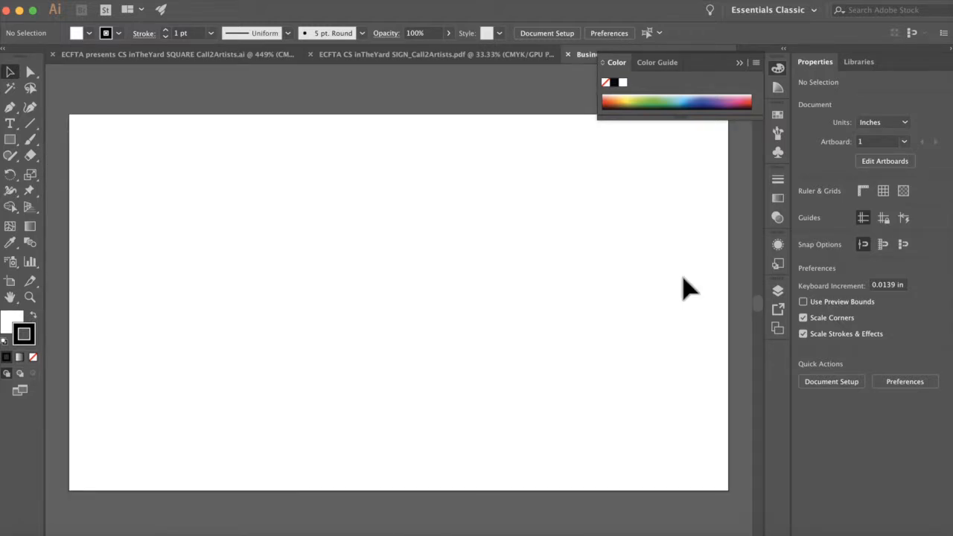
key(super+1)
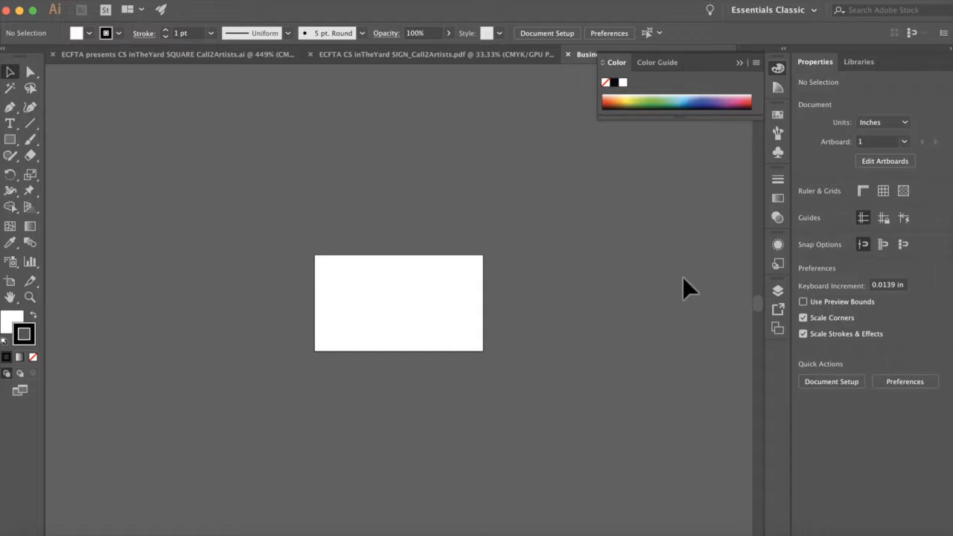
key(super+equal)
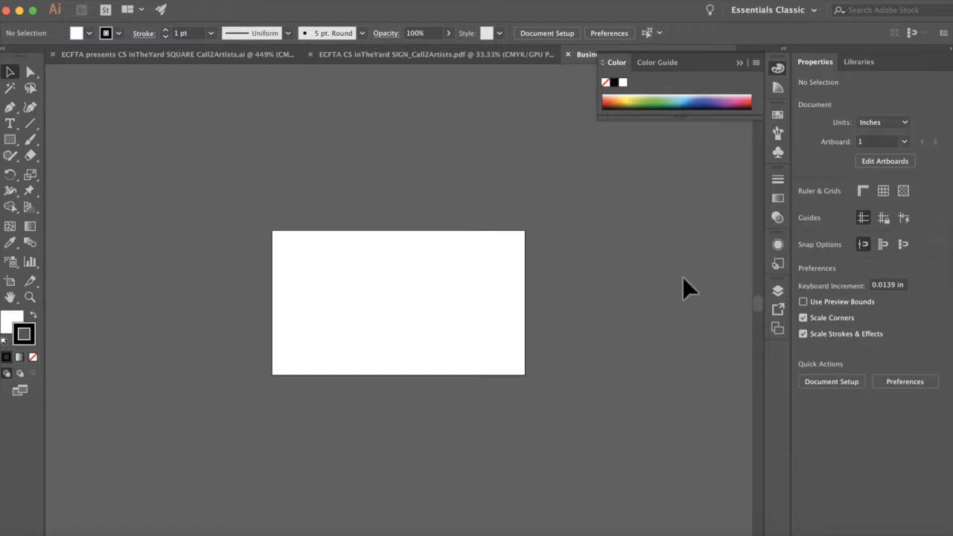
key(super+0)
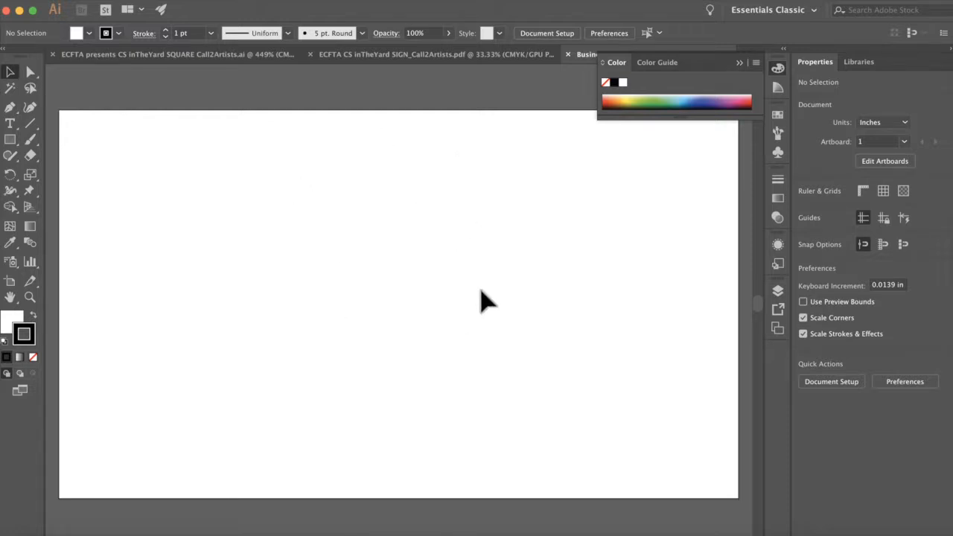
Step: Float the Tools panel, toggle its single/double column layout, then close it
drag(22, 64, 91, 84)
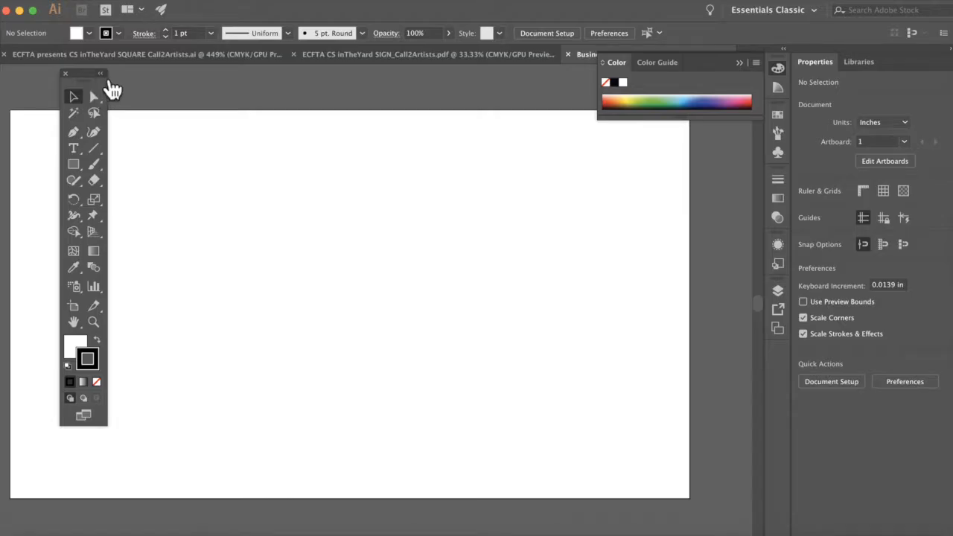
click(101, 73)
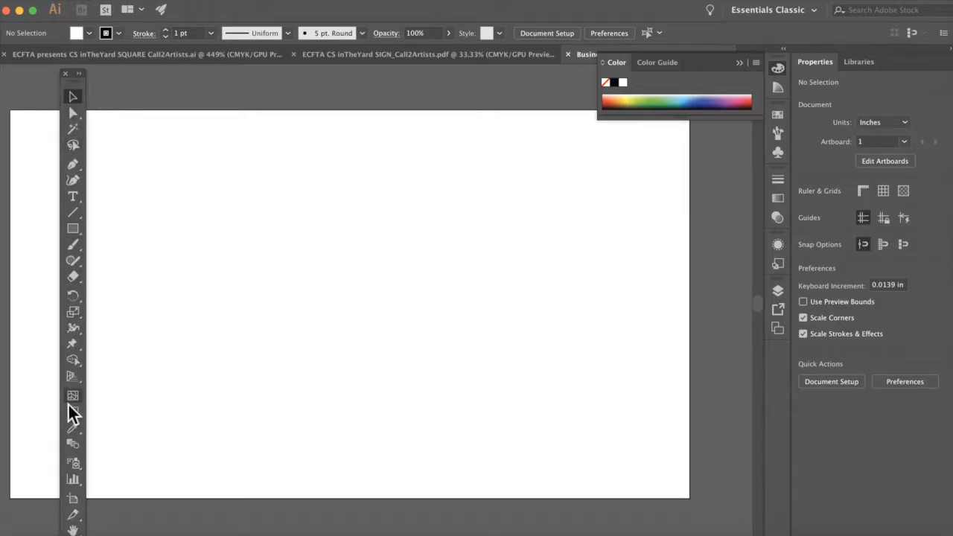
click(80, 73)
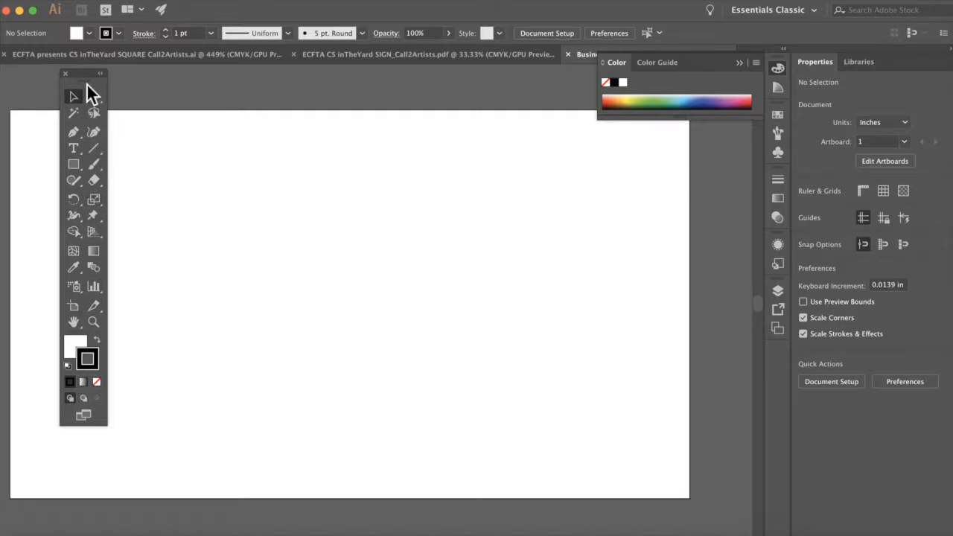
click(100, 73)
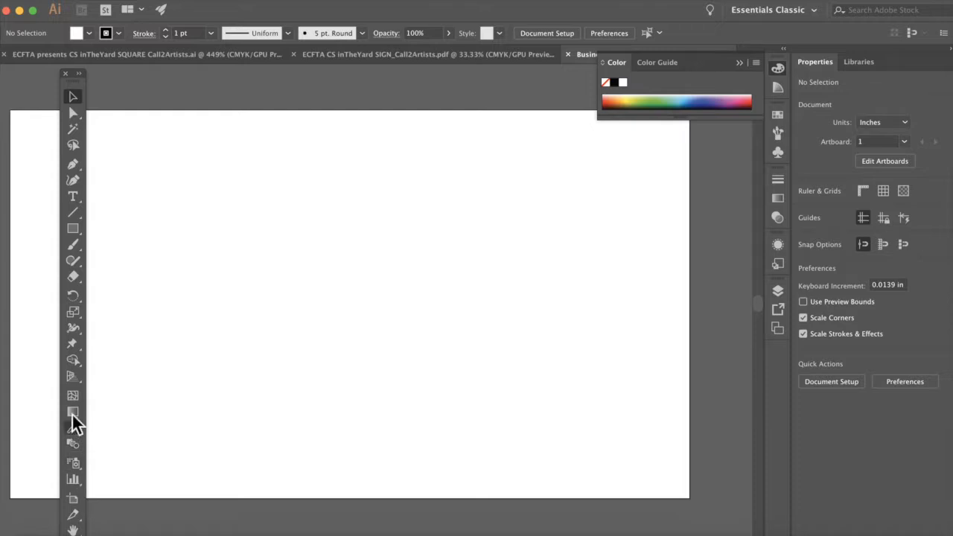
click(79, 73)
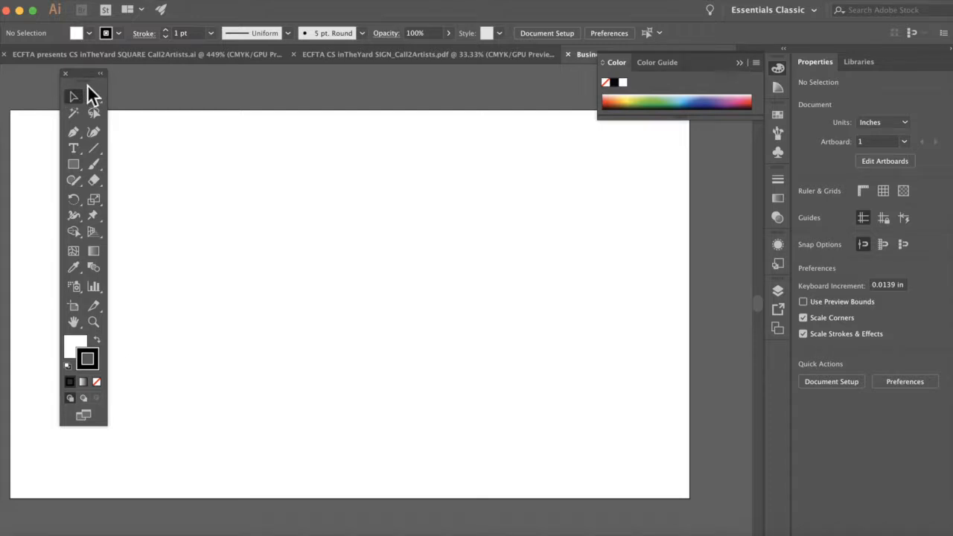
mouse_move(87, 86)
mouse_down()
mouse_move(141, 98)
mouse_move(90, 99)
mouse_move(57, 118)
mouse_move(79, 96)
mouse_up()
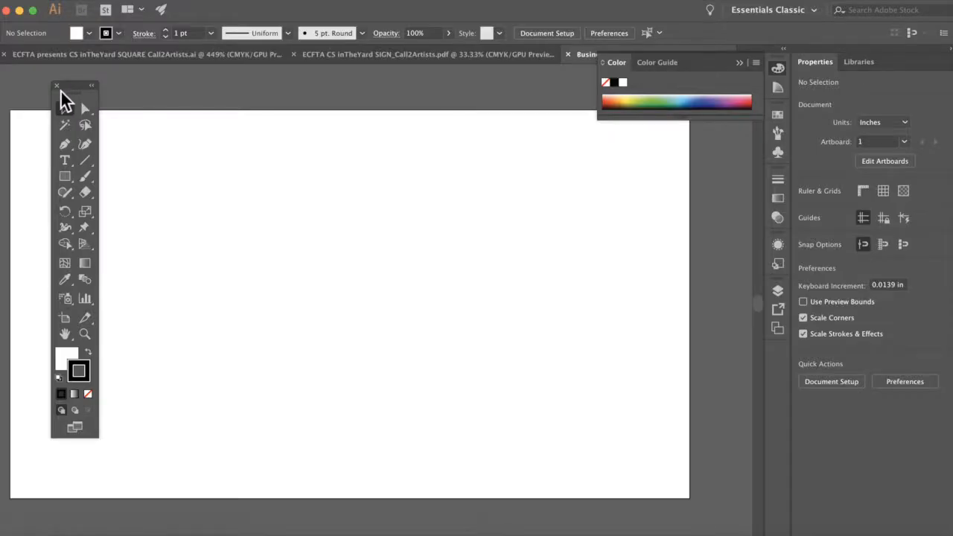
click(57, 87)
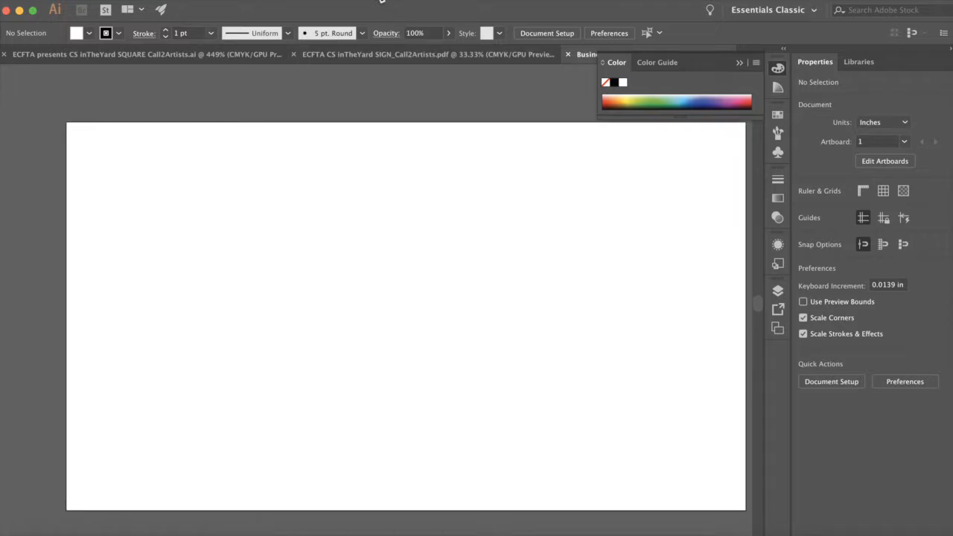
Step: Restore the Default tools panel from the Window menu and dock it at the left edge
click(381, 1)
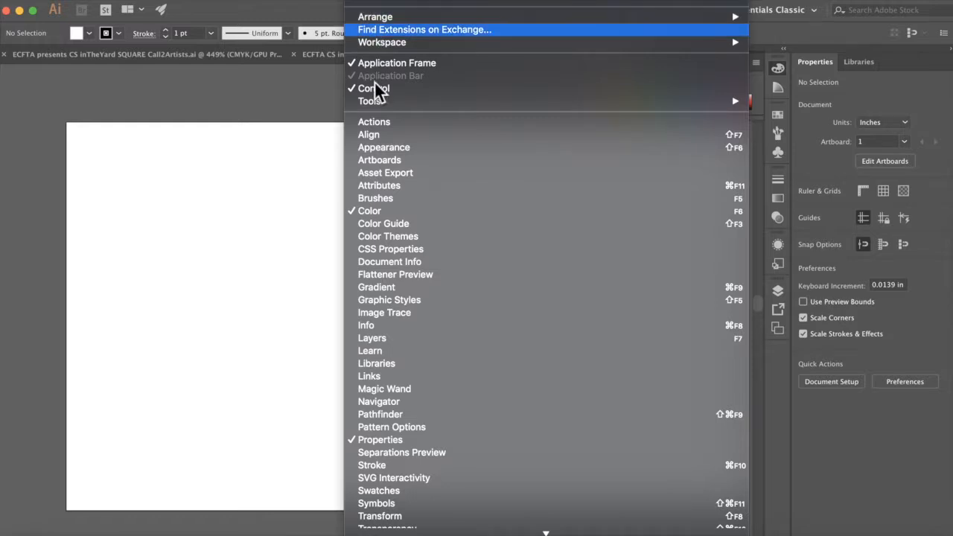
mouse_move(374, 102)
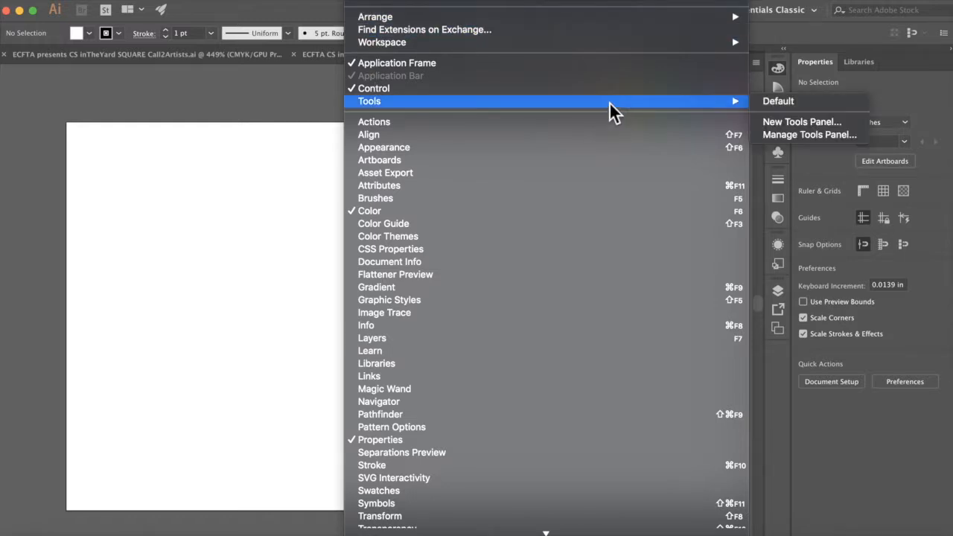
click(774, 106)
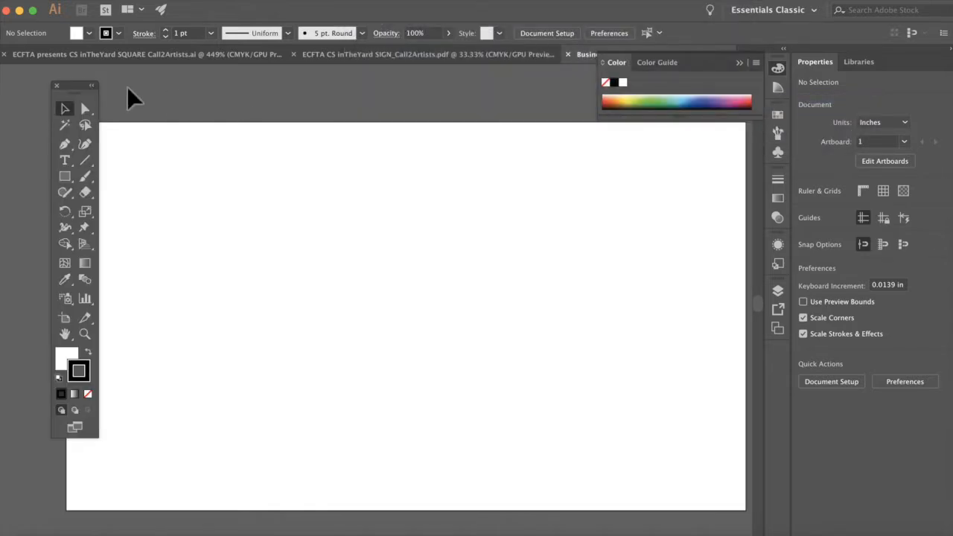
drag(78, 95, 37, 84)
click(367, 0)
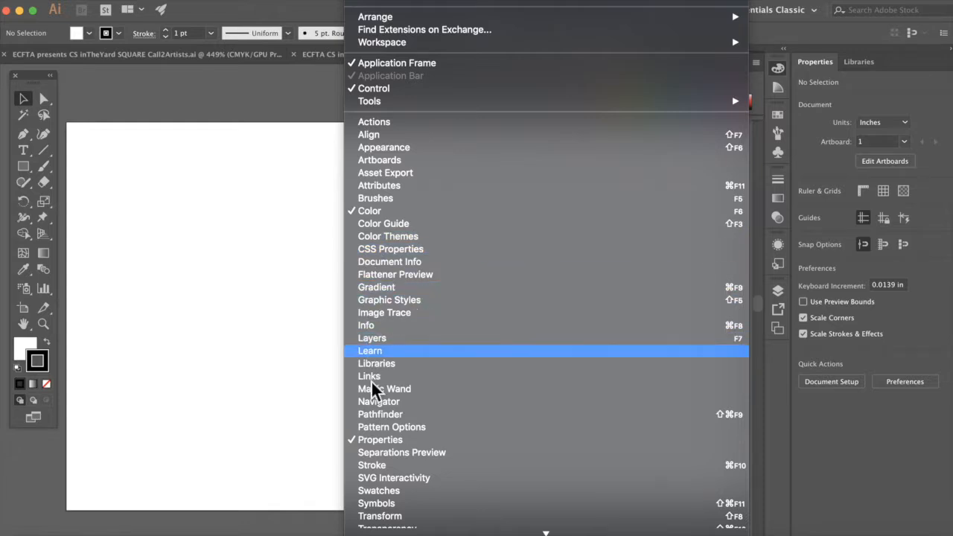
click(261, 92)
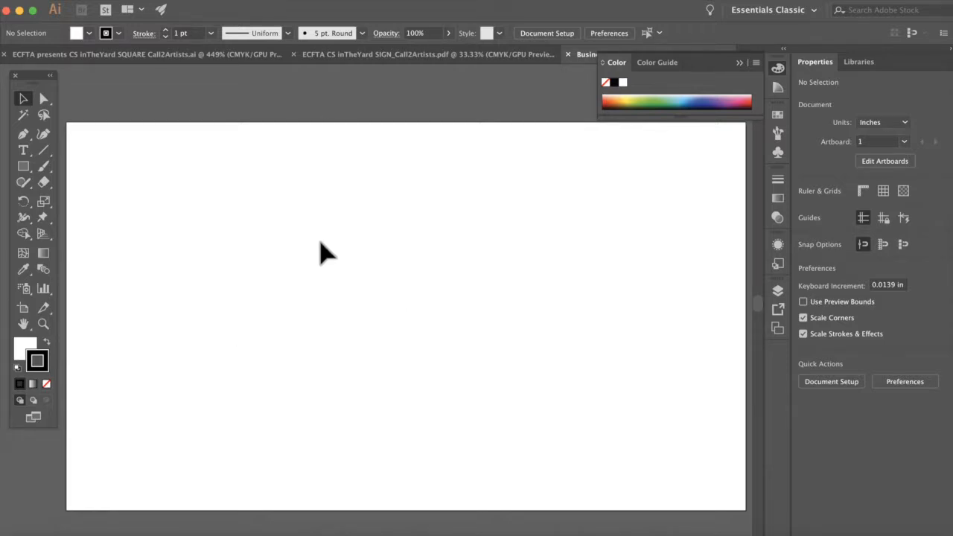
Step: Zoom out with Cmd+minus until the whole 3.5 × 2 in card is visible
key(super+minus)
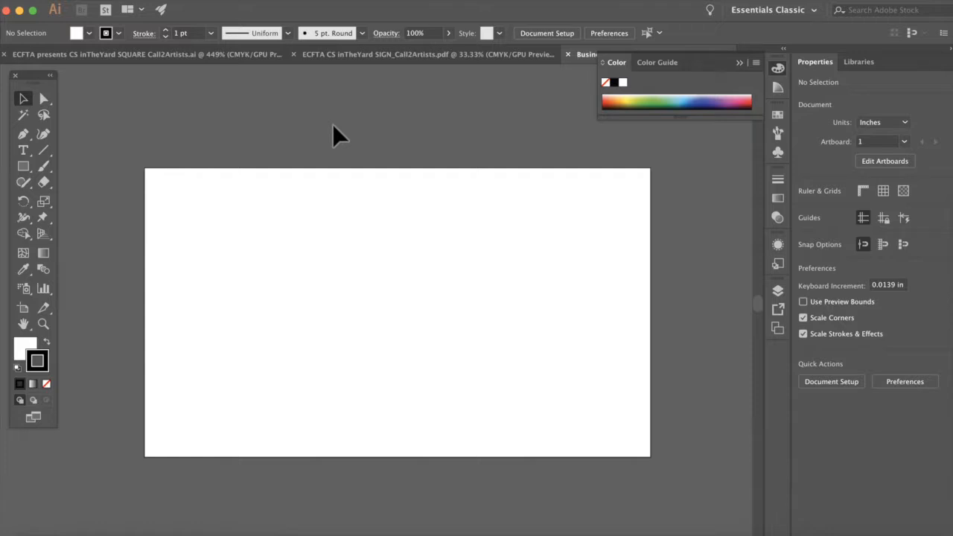
Step: Turn on rulers, float the toolbar, and drag a horizontal guide down onto the card
key(super+r)
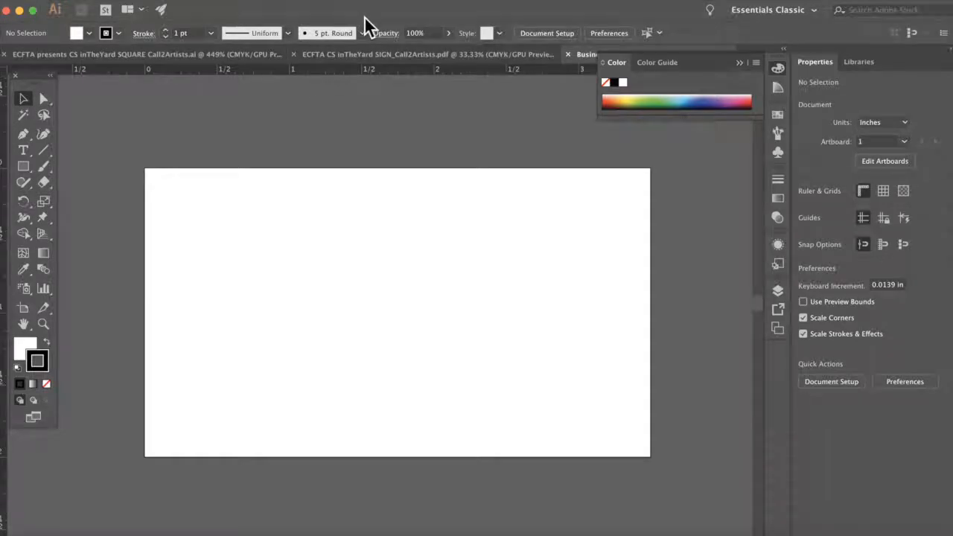
drag(34, 78, 64, 105)
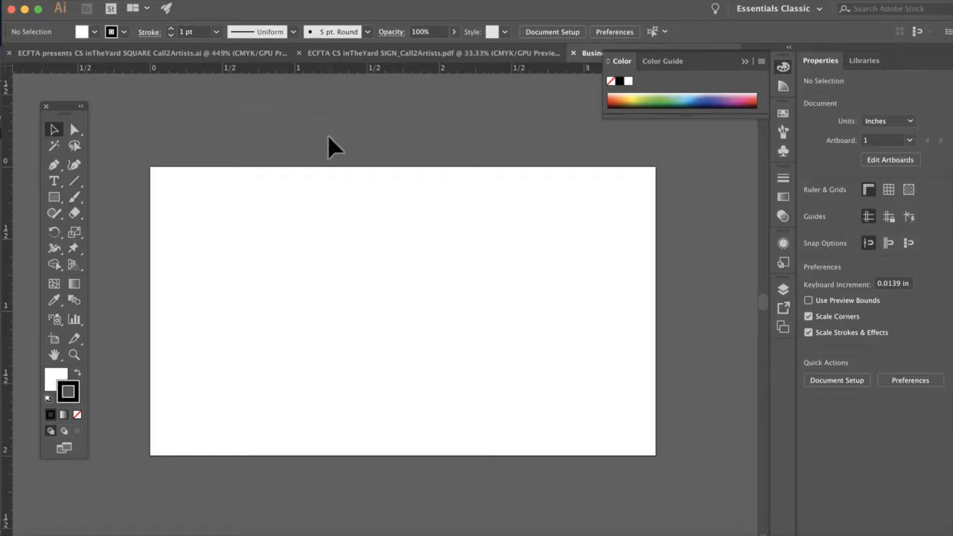
drag(328, 135, 312, 202)
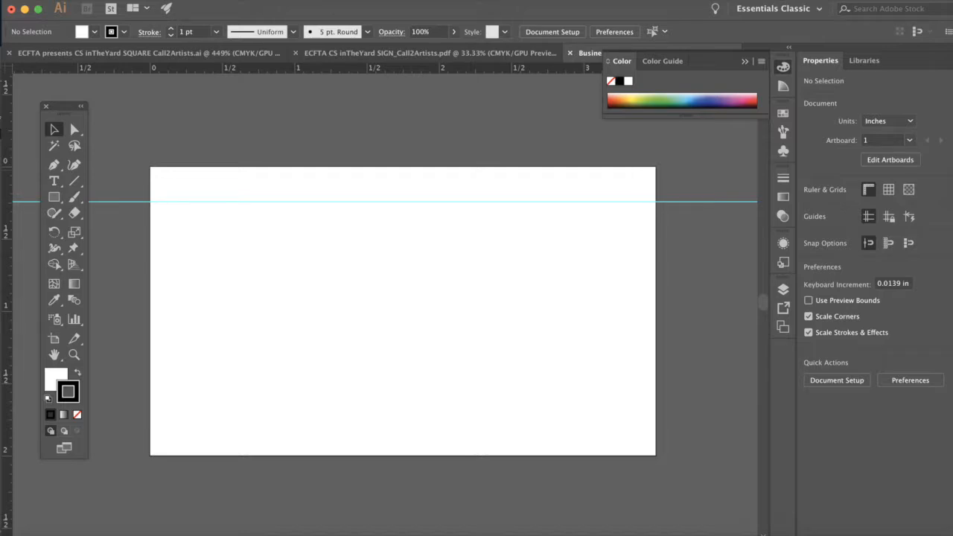
Step: Unlock guides and place the top horizontal guide at Y 0.25 in
click(325, 0)
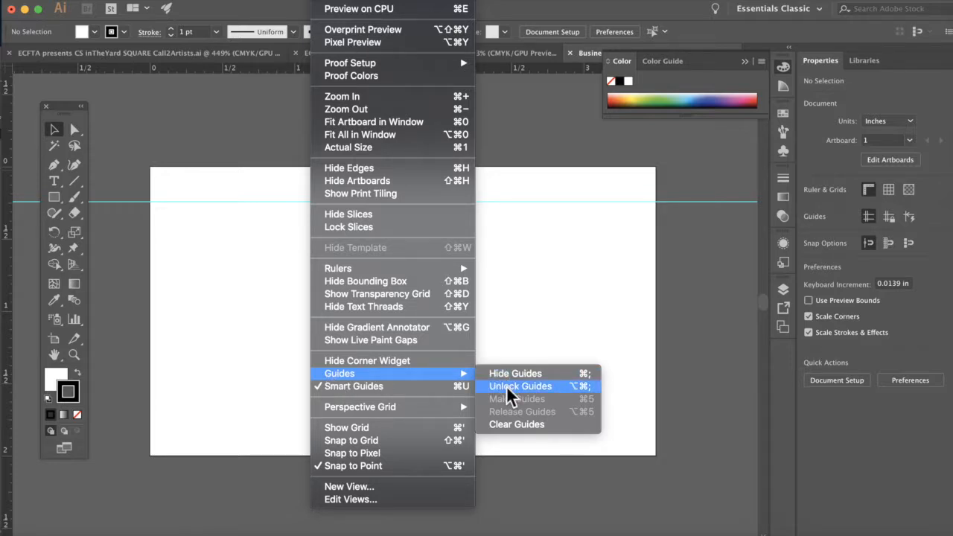
click(506, 386)
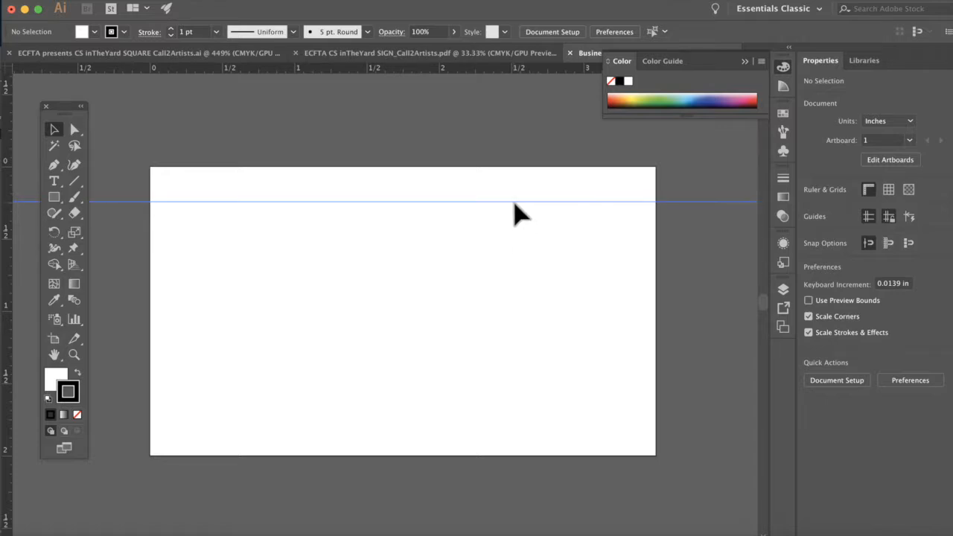
drag(514, 204, 513, 209)
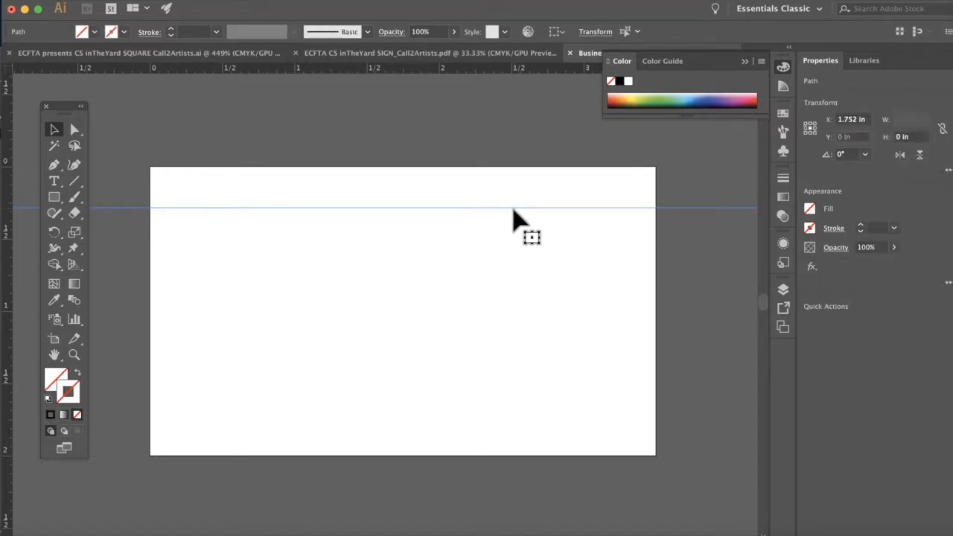
mouse_move(453, 211)
mouse_down()
mouse_move(453, 180)
mouse_move(445, 215)
mouse_move(443, 200)
mouse_up()
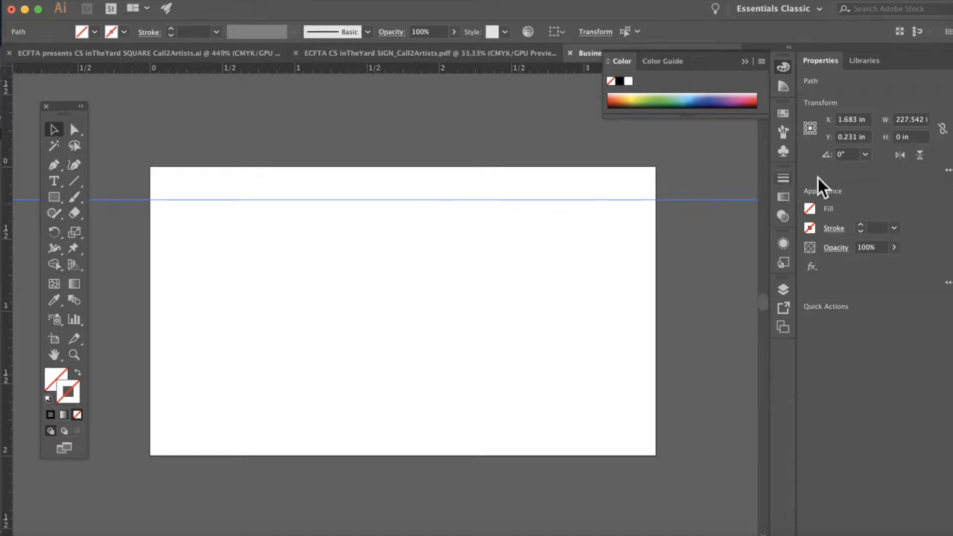
click(852, 138)
drag(860, 141, 848, 145)
text(5)
key(Return)
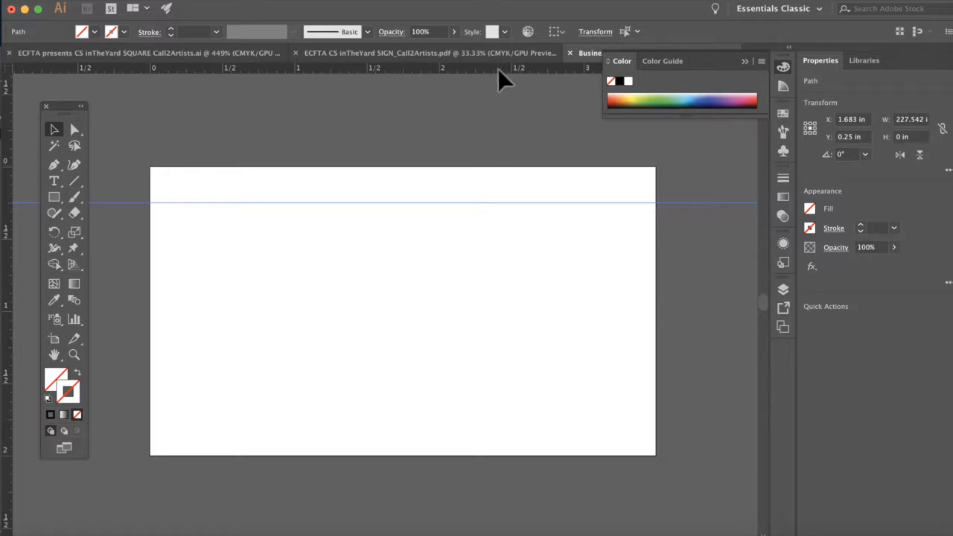
Step: Add a second horizontal guide at Y 1.75 in, then drag a vertical guide onto the left side
drag(499, 69, 464, 368)
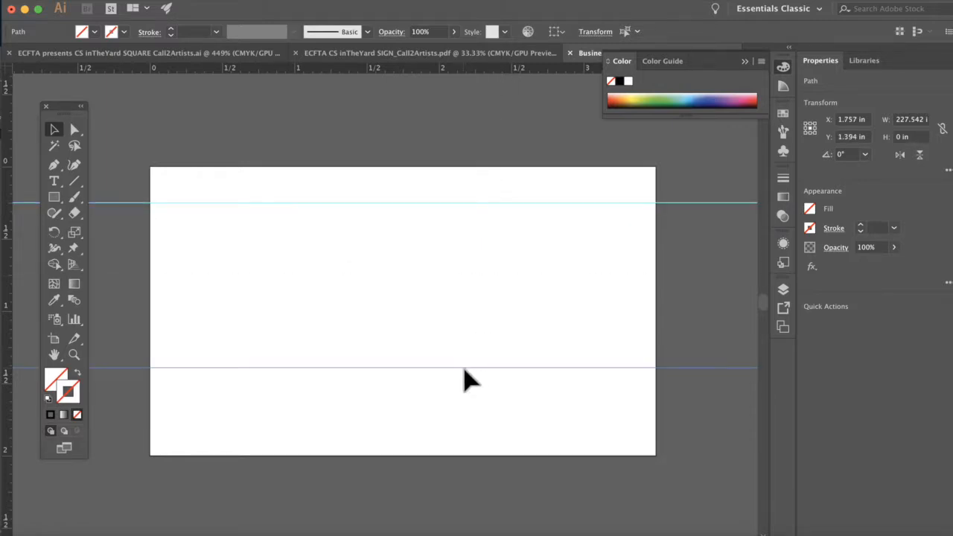
double_click(856, 140)
text(1.75)
key(Return)
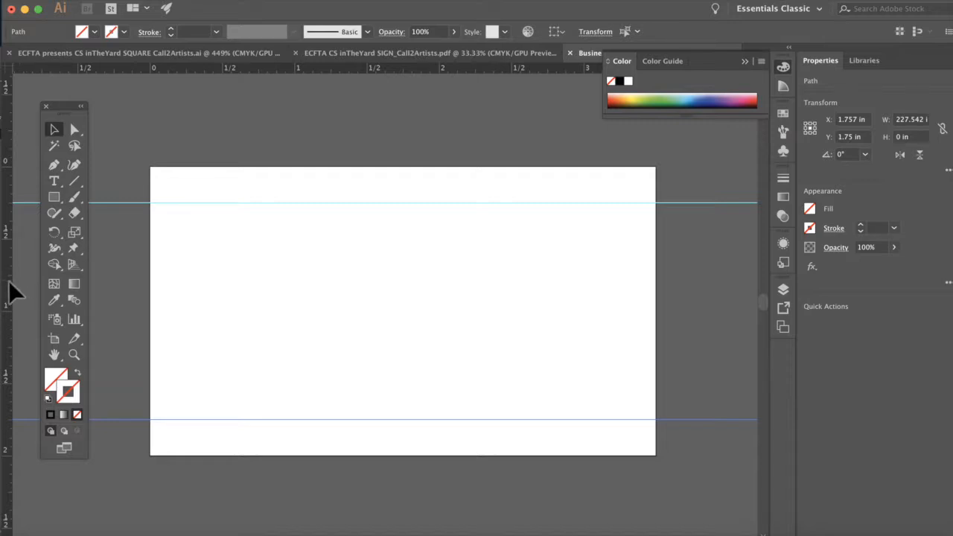
drag(129, 288, 187, 292)
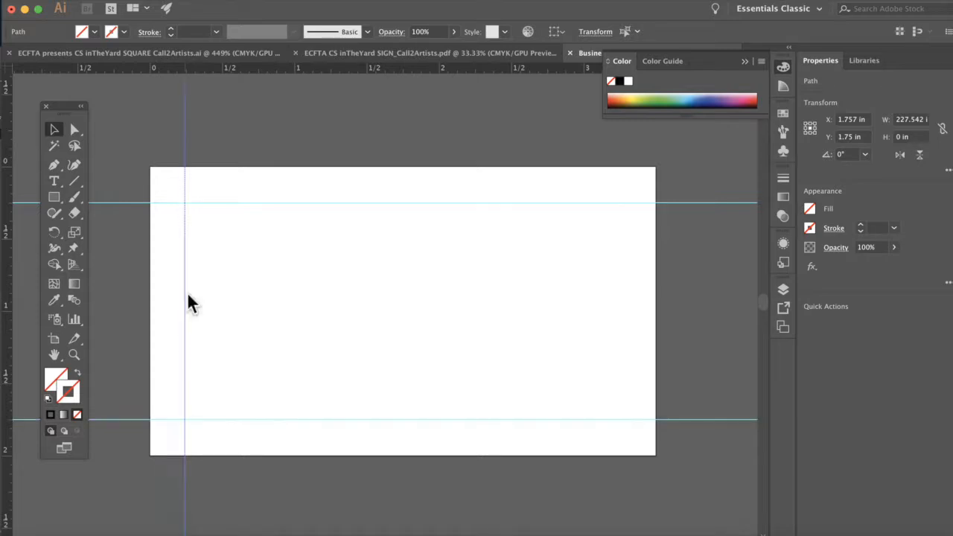
Step: Set the left vertical guide to X 0.25 in
click(859, 121)
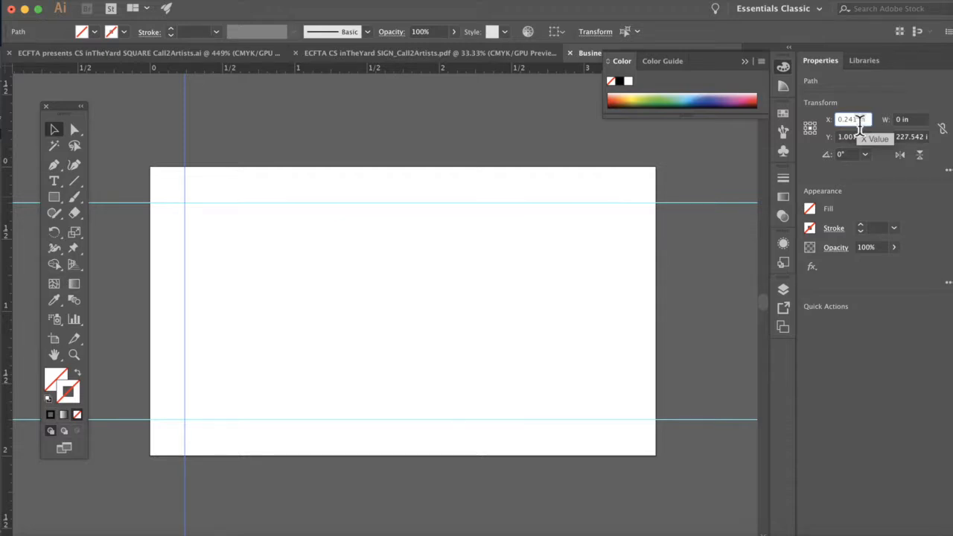
text(5)
key(Return)
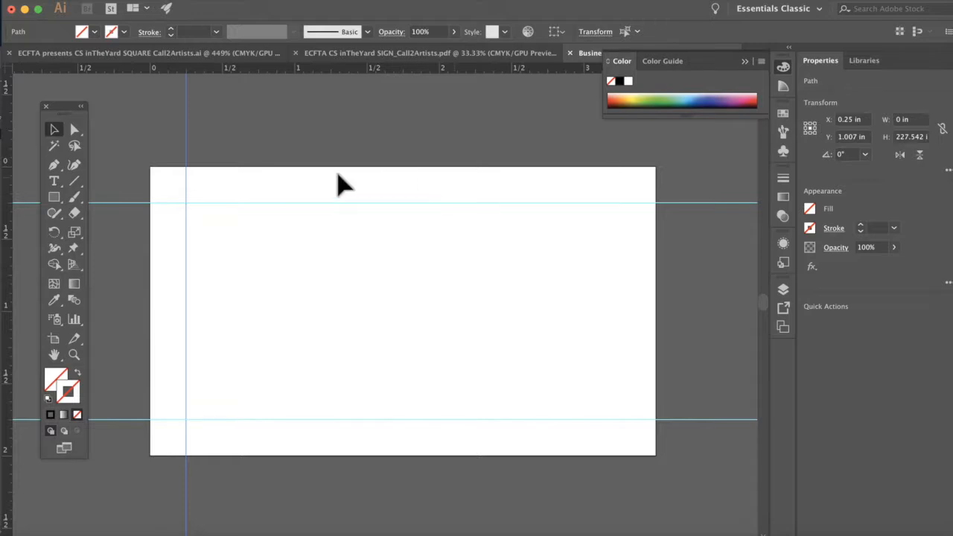
click(236, 157)
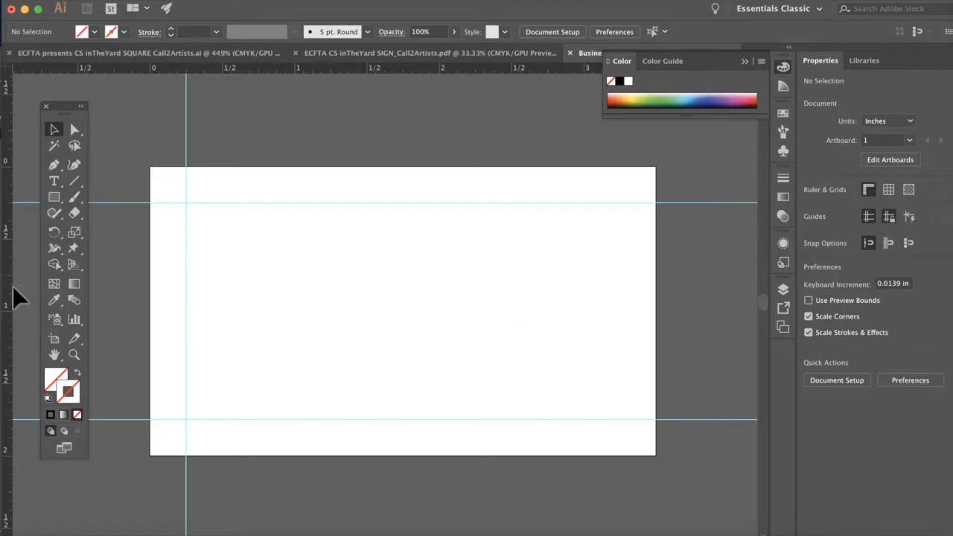
Step: Add a right vertical guide at X 3.25 in
drag(7, 286, 573, 301)
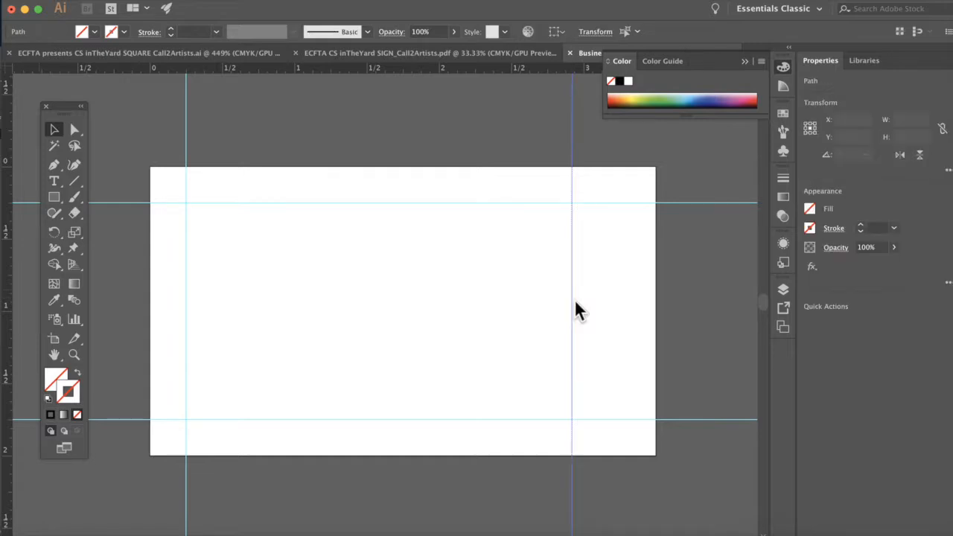
click(857, 119)
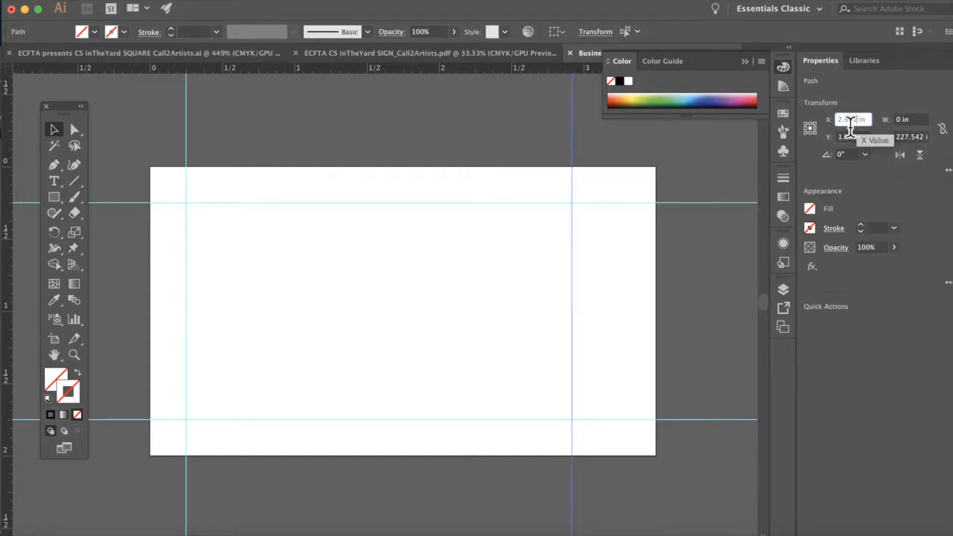
drag(858, 128, 829, 121)
text(3.25)
key(Return)
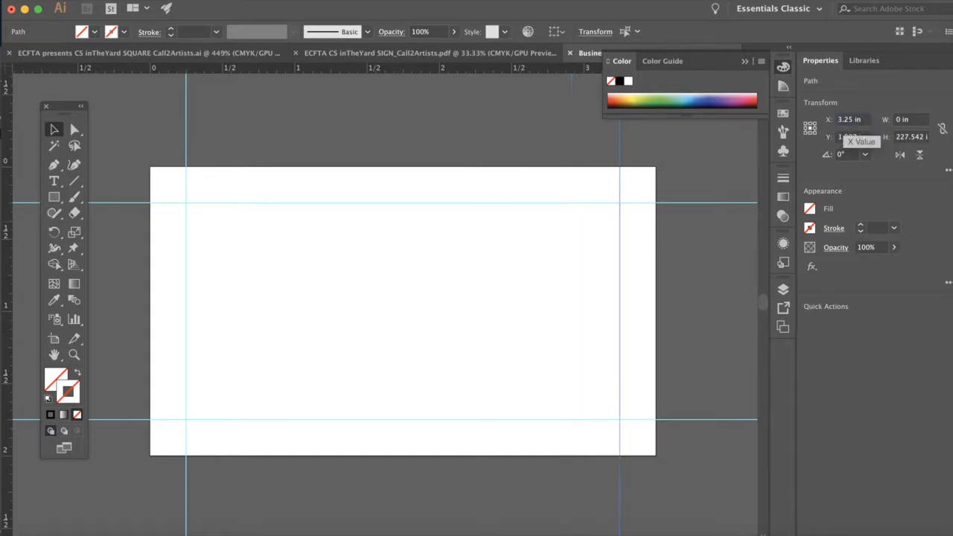
click(507, 158)
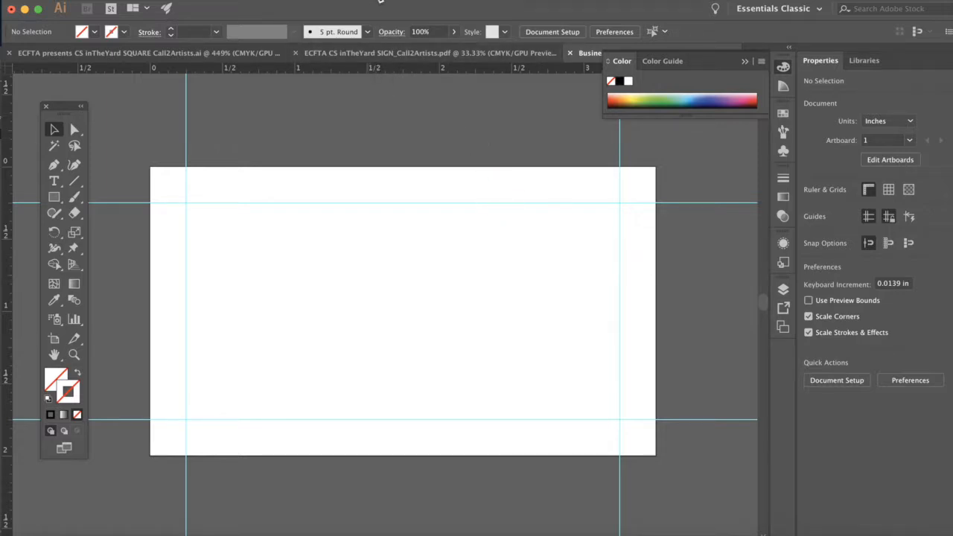
Step: Lock the four margin guides with View > Guides > Lock Guides
click(379, 1)
click(379, 2)
click(379, 2)
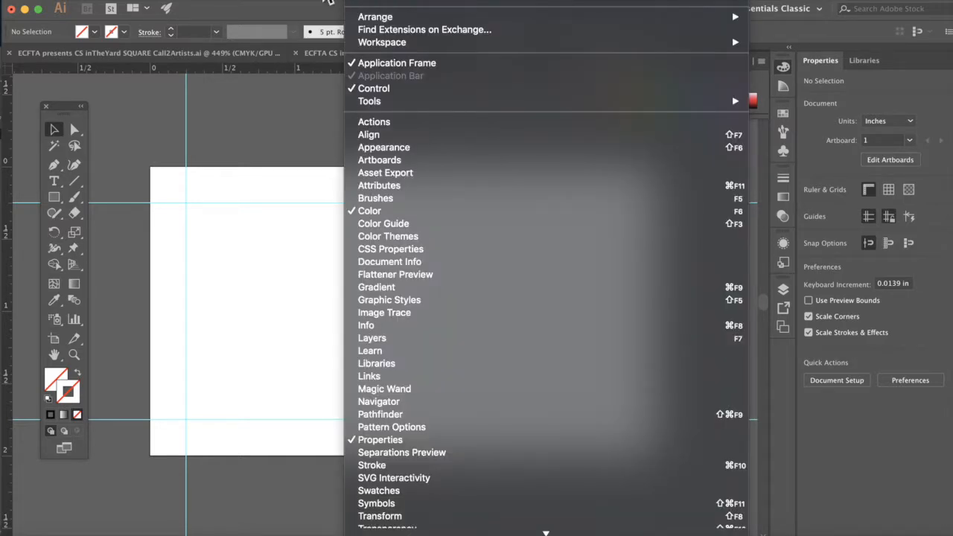
mouse_move(328, 2)
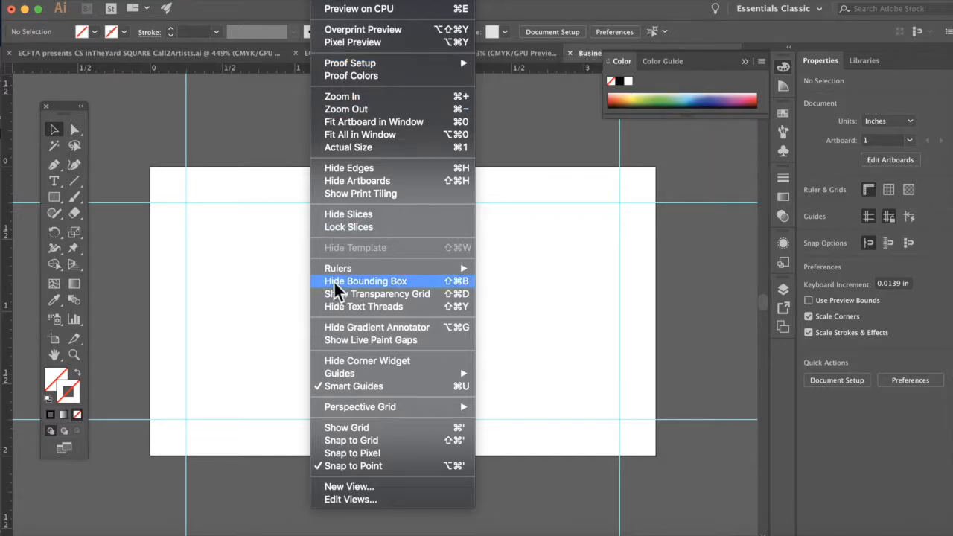
mouse_move(330, 377)
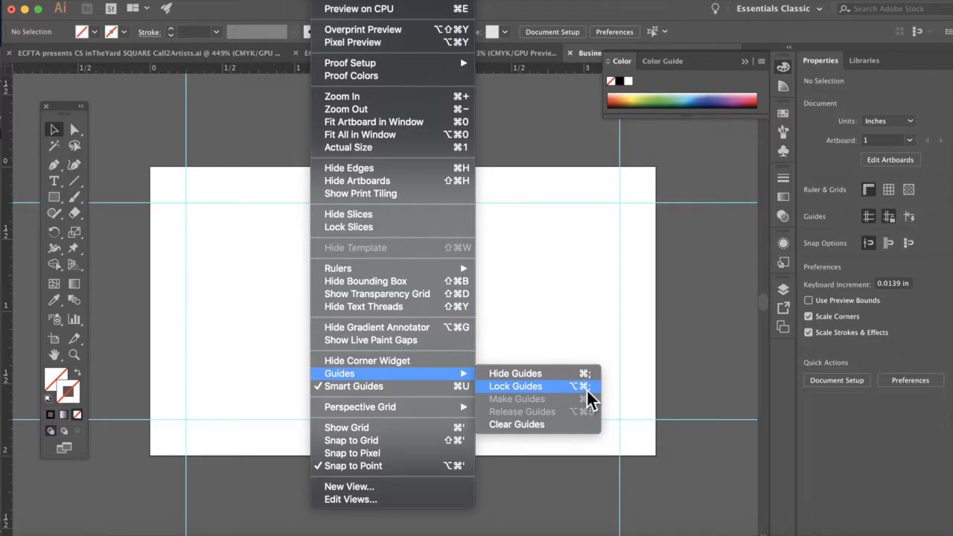
click(510, 388)
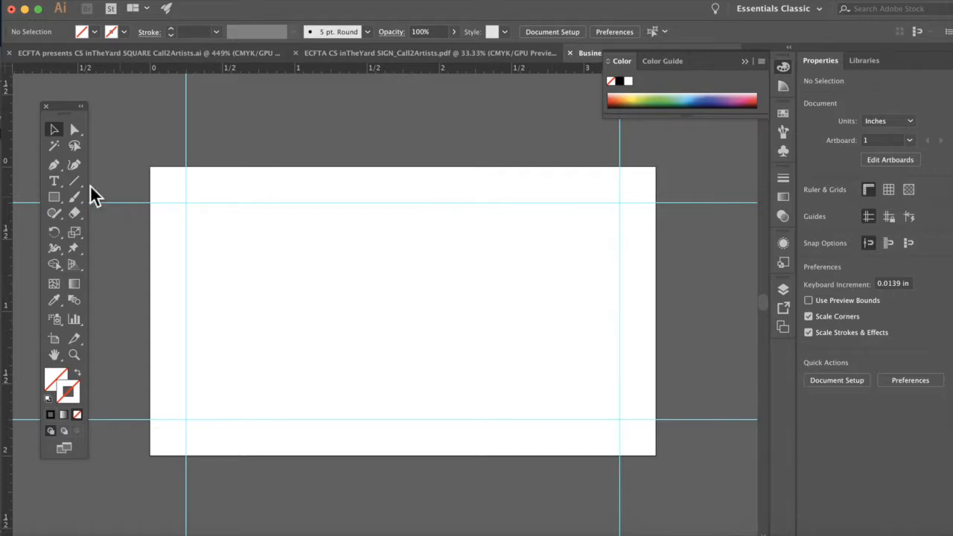
Step: Drag a 3 × 1.5 in Type-tool text area between the guide corners, filled with Lorem ipsum
drag(69, 115, 100, 114)
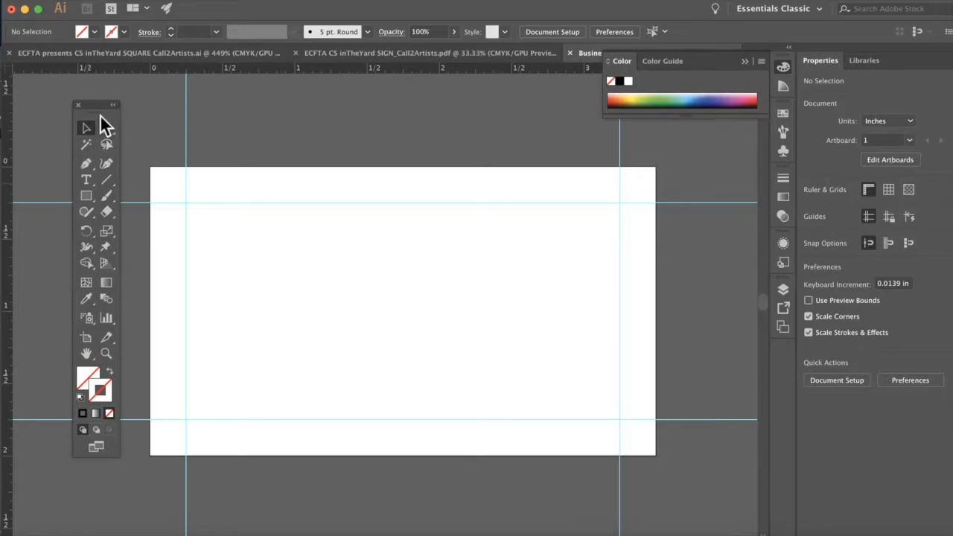
click(88, 181)
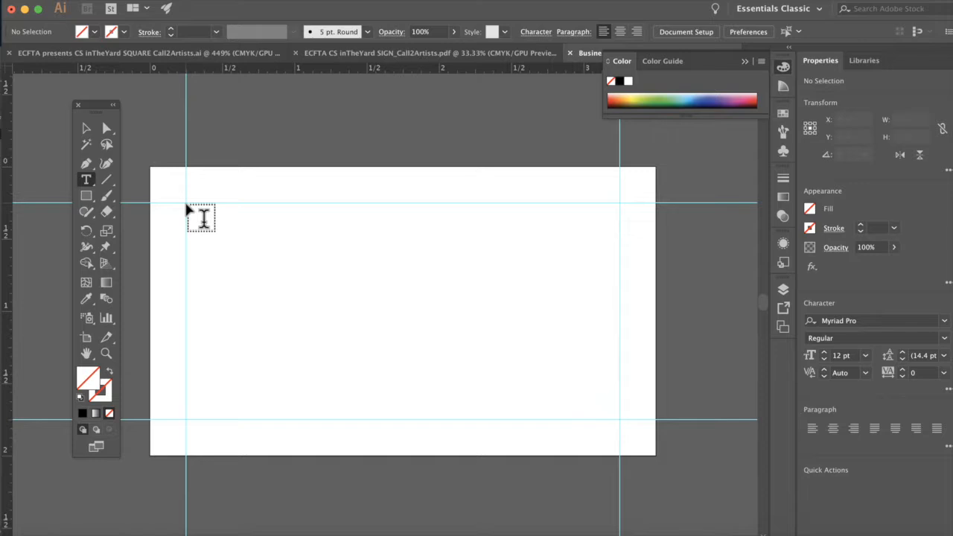
drag(187, 203, 621, 423)
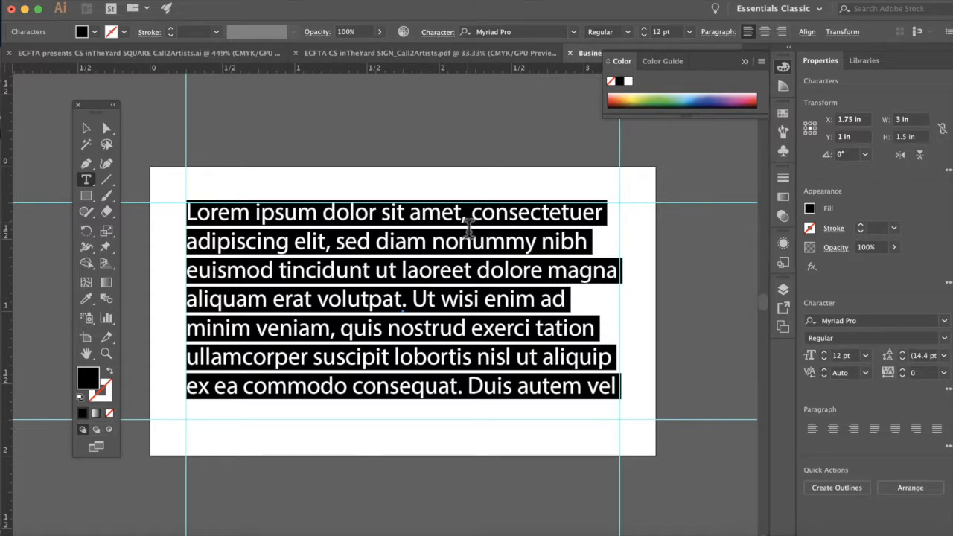
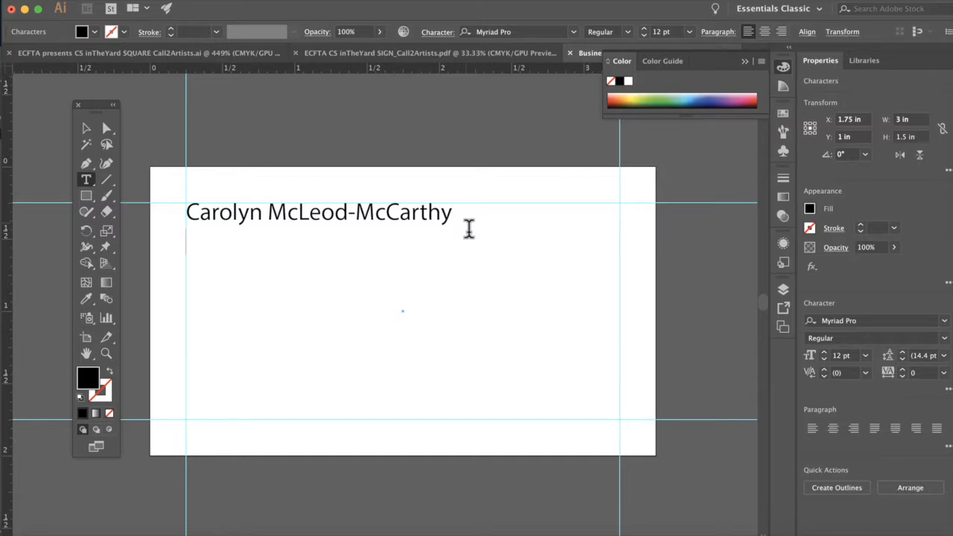
Step: Add 'Graphic Design Instructor' as a second line beneath the name
key(Return)
text(Instructor)
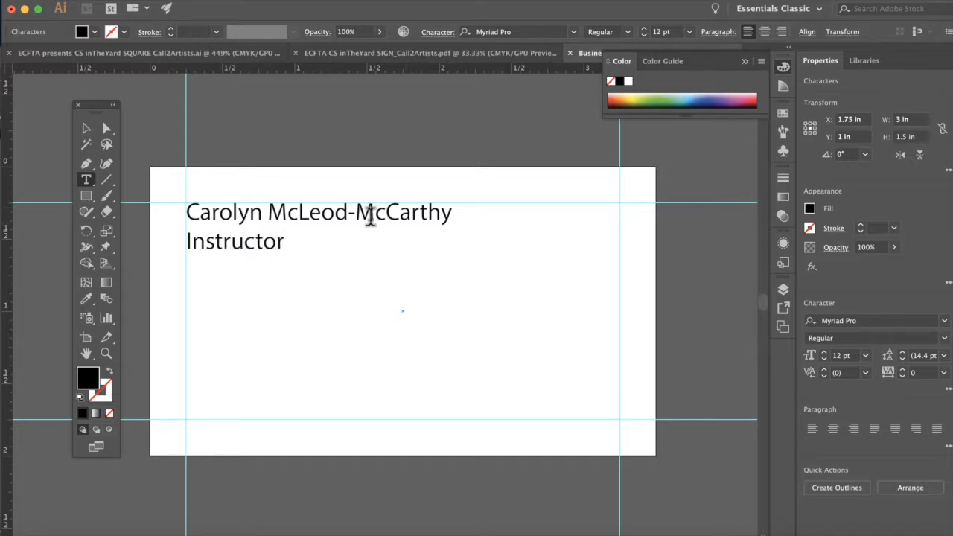
click(190, 248)
text(Graphic)
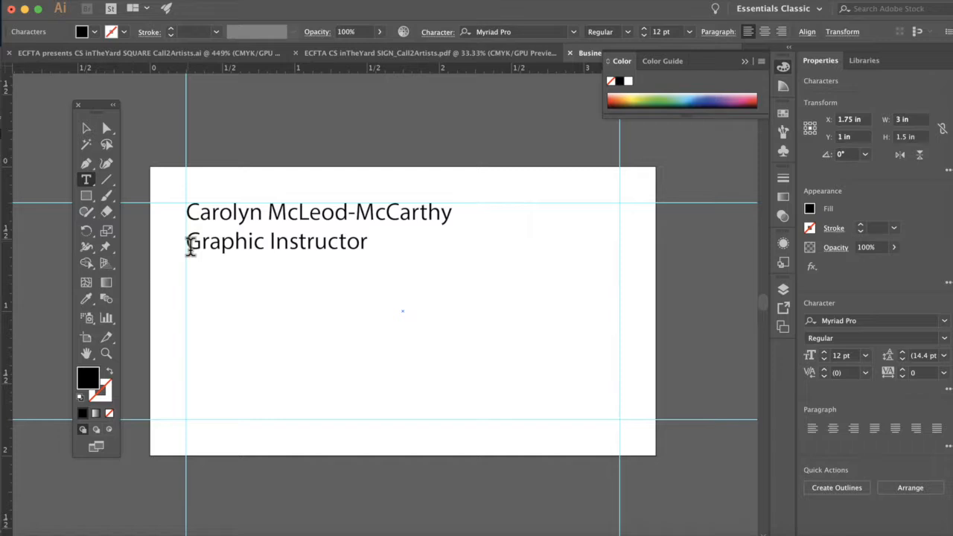
text(Design)
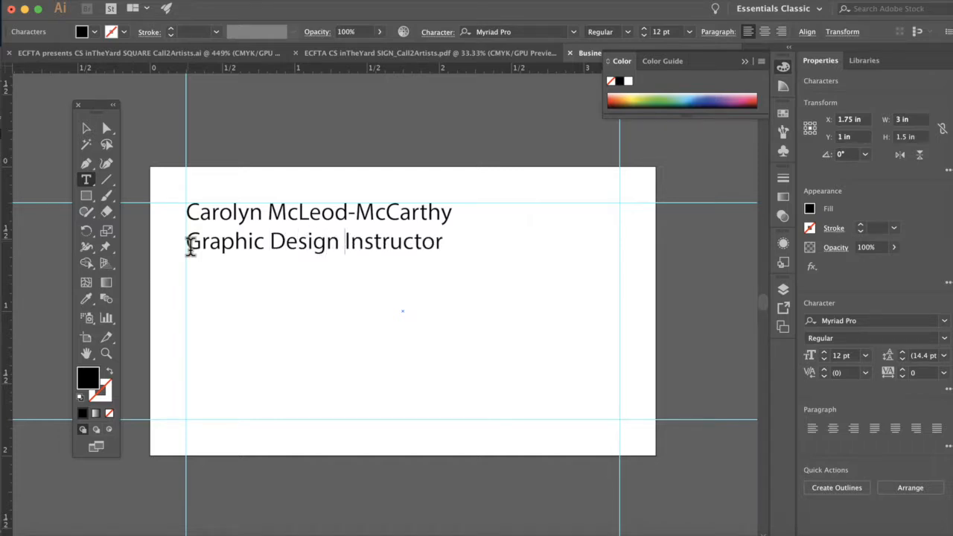
Step: Add 'Conestoga College' and the college's street address and city below the title
click(448, 248)
text(Conestoga )
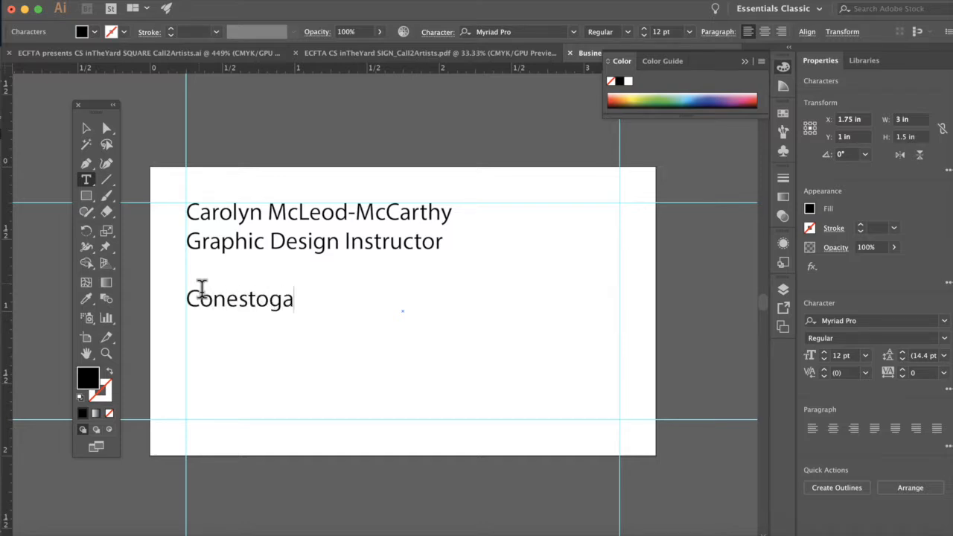
text(College)
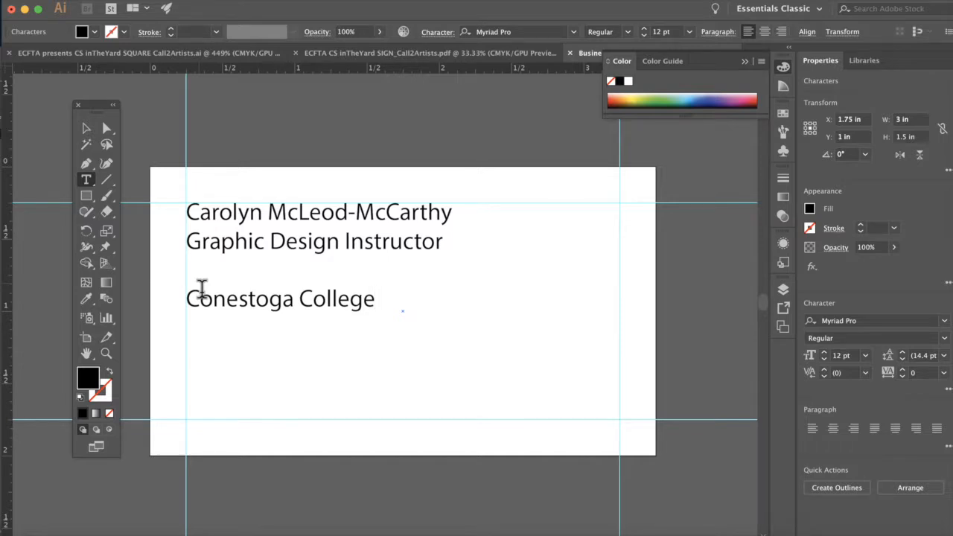
key(Return)
text(299 Doon Valley Drive, Kitchener)
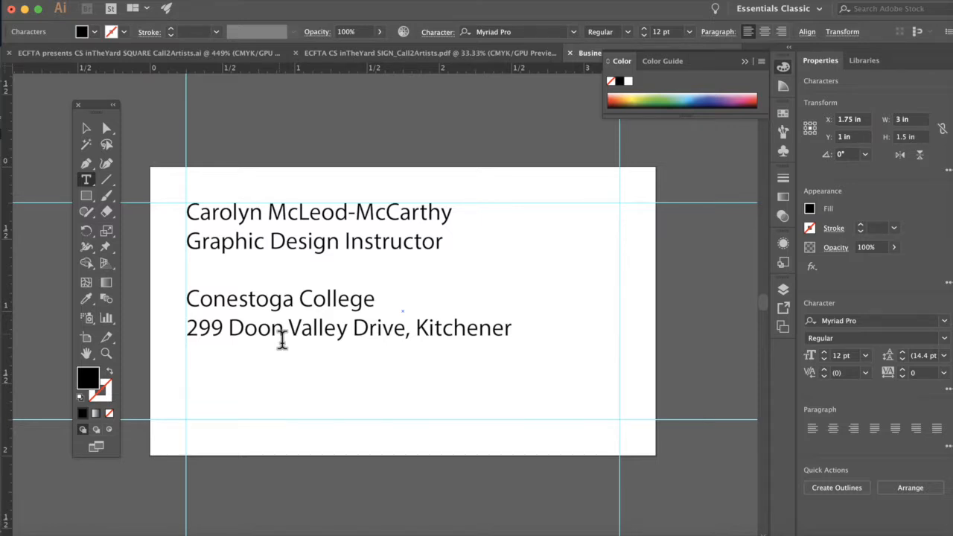
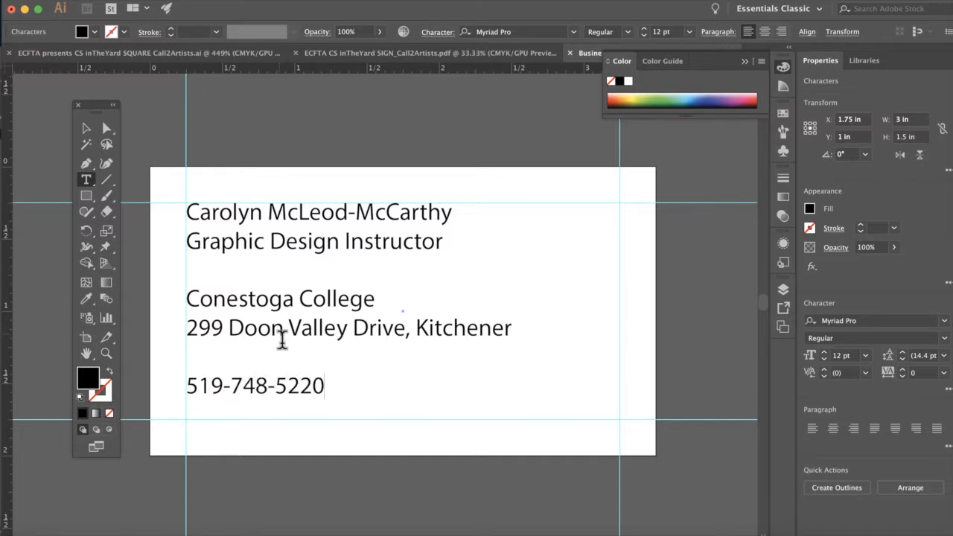
Step: Type the college's phone number below the address and exit text editing
key(super+shift+a)
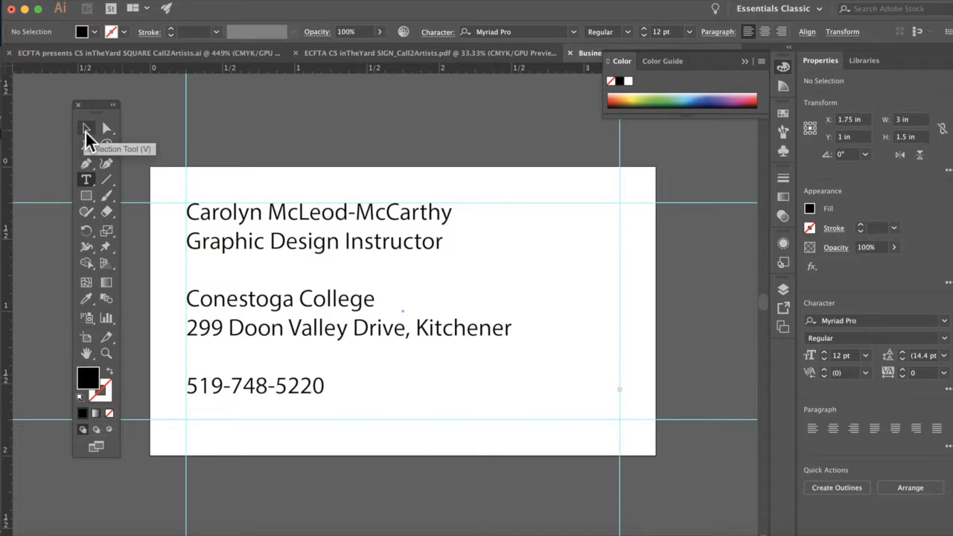
Step: Extend the text frame downward to reveal the e-mail line, then return to the Type tool inside the text
click(86, 133)
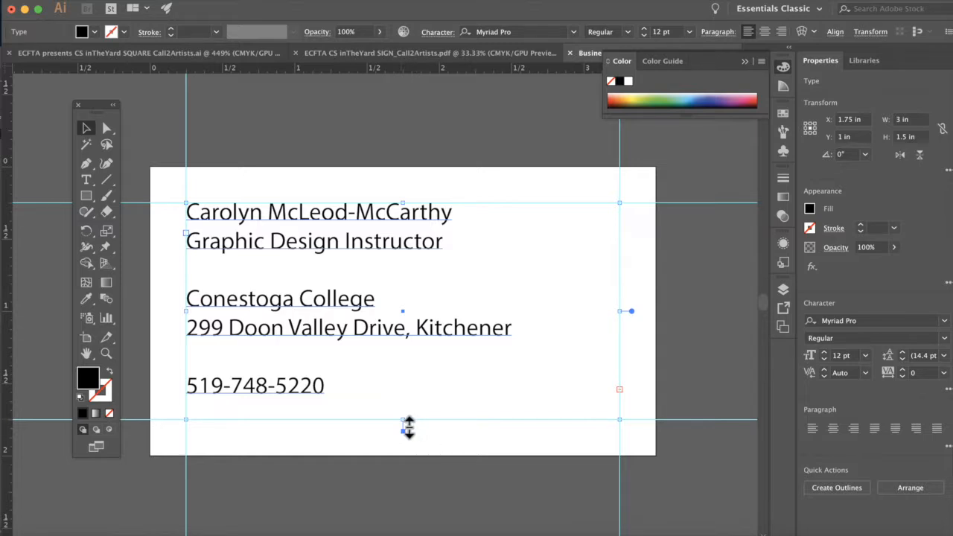
drag(408, 426, 403, 447)
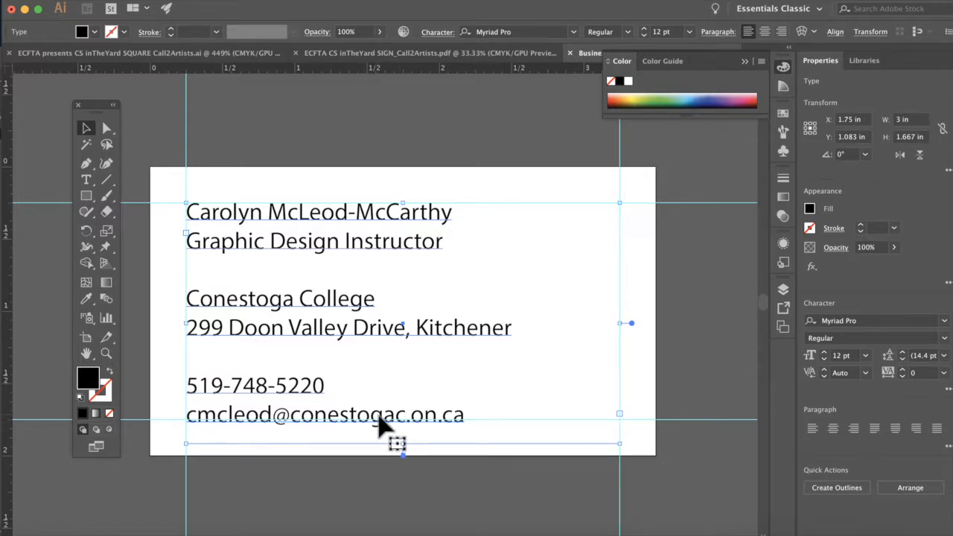
click(87, 186)
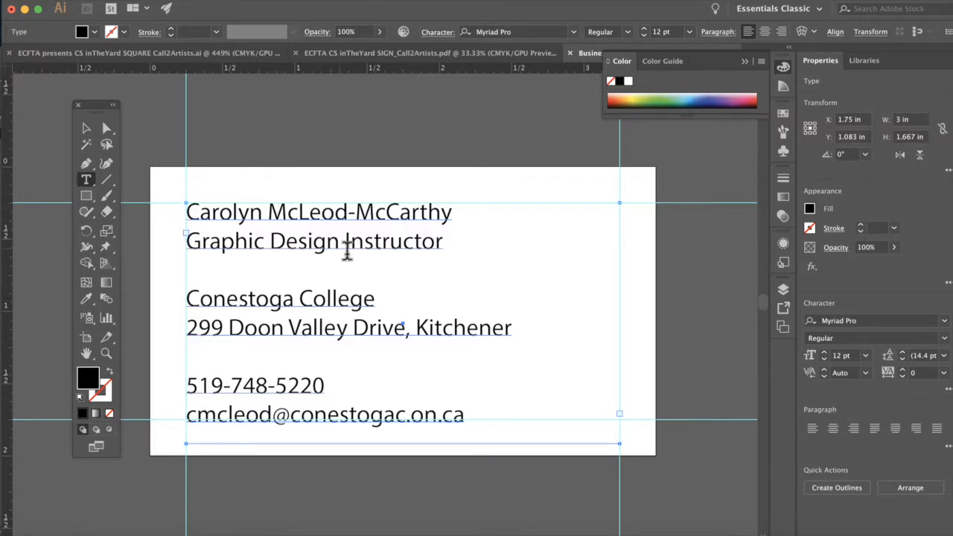
click(339, 332)
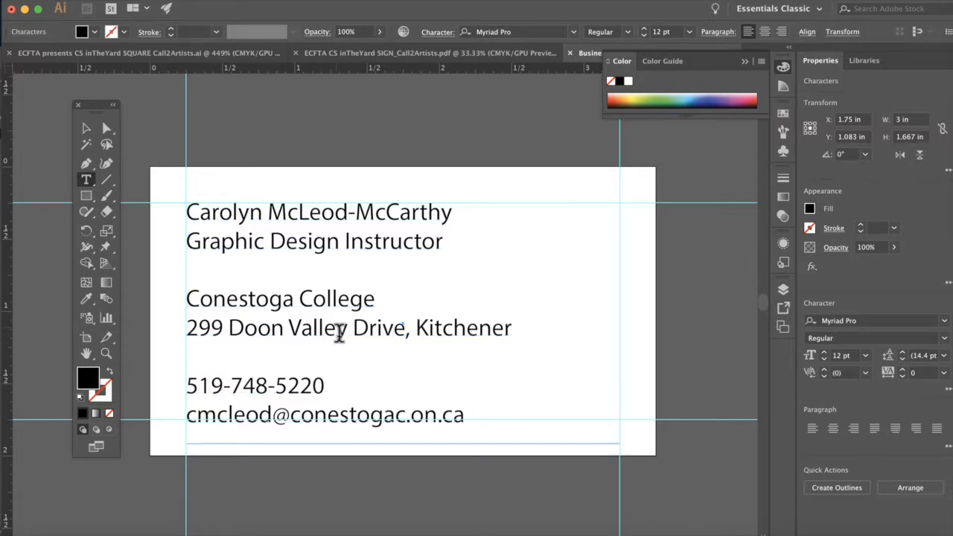
Step: Select all contact text and apply Align Center in the Paragraph panel
key(super)
key(super+a)
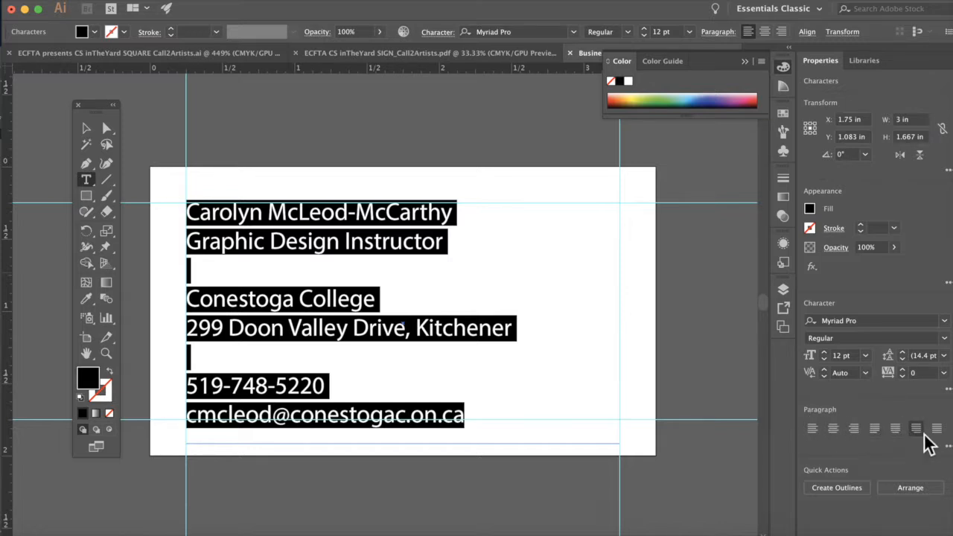
click(835, 429)
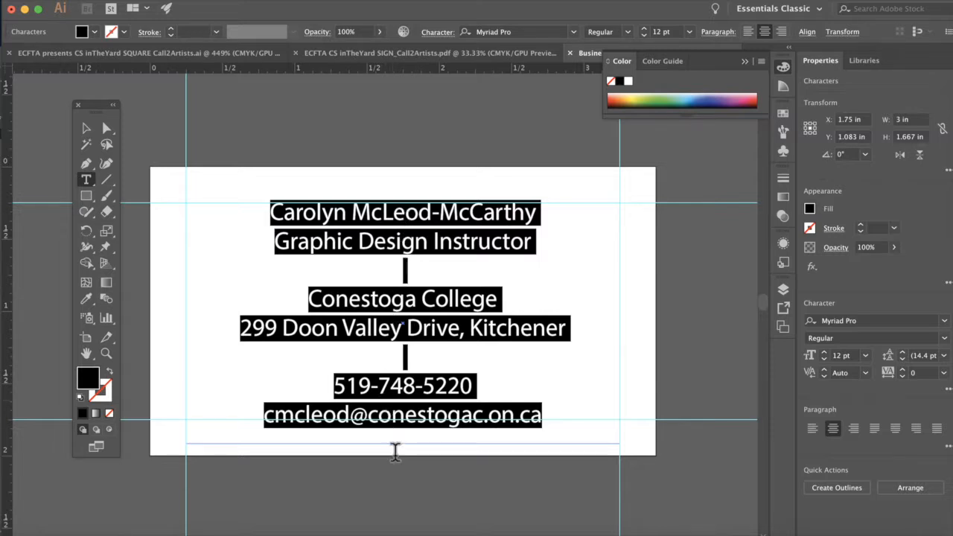
click(393, 457)
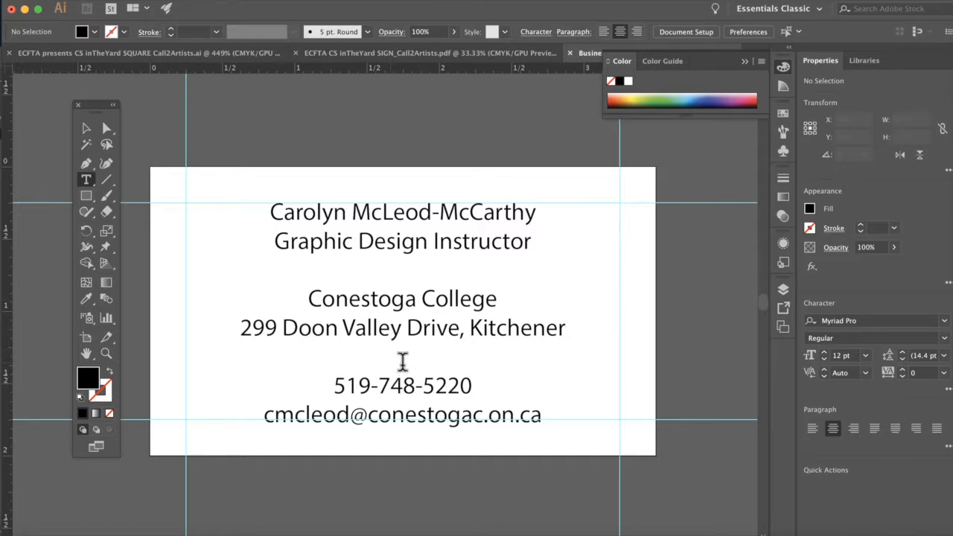
Step: Reduce the blank line above Conestoga College to 10 pt leading
click(403, 282)
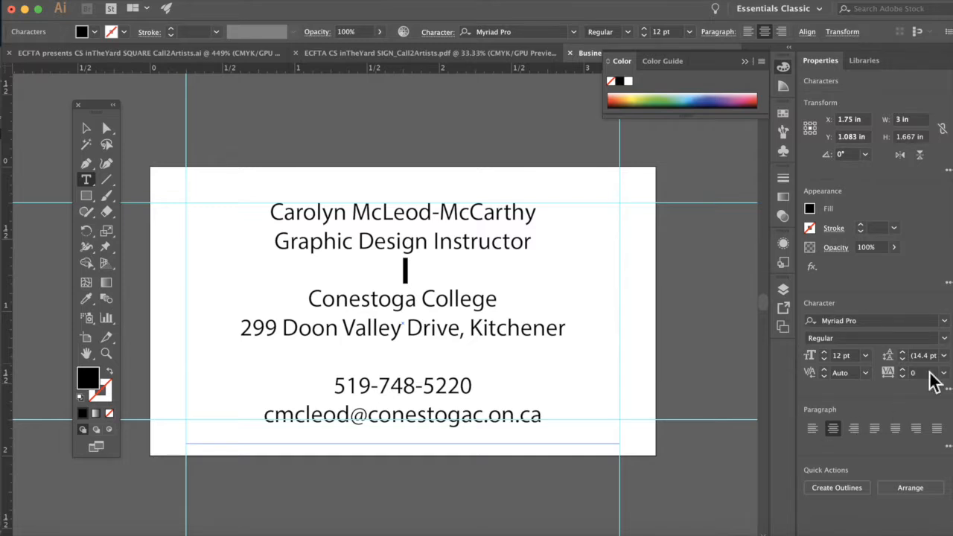
click(903, 360)
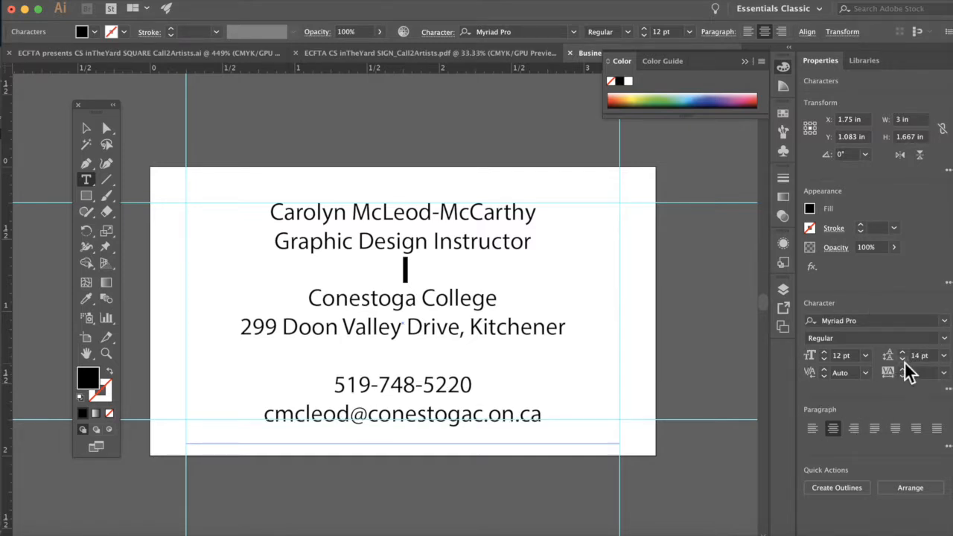
click(902, 360)
click(902, 361)
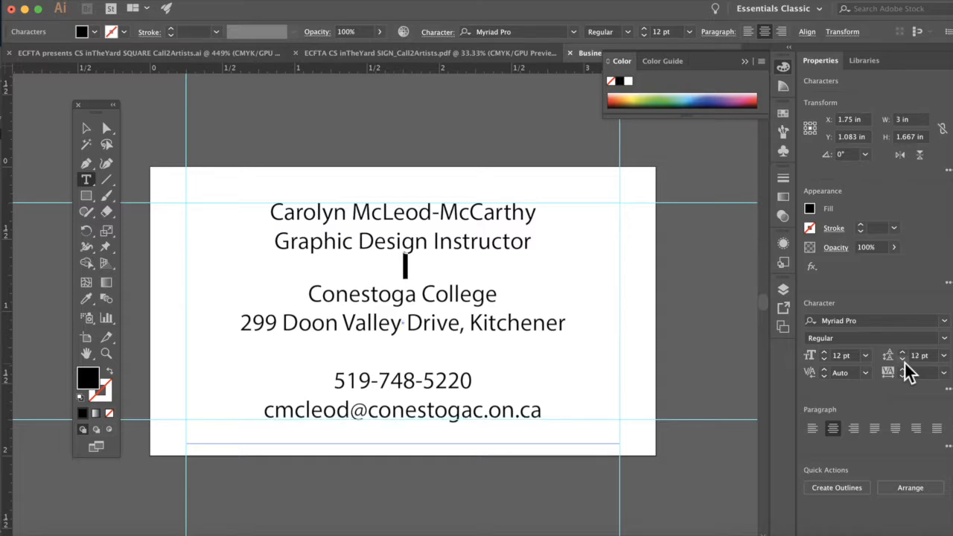
click(902, 360)
click(903, 360)
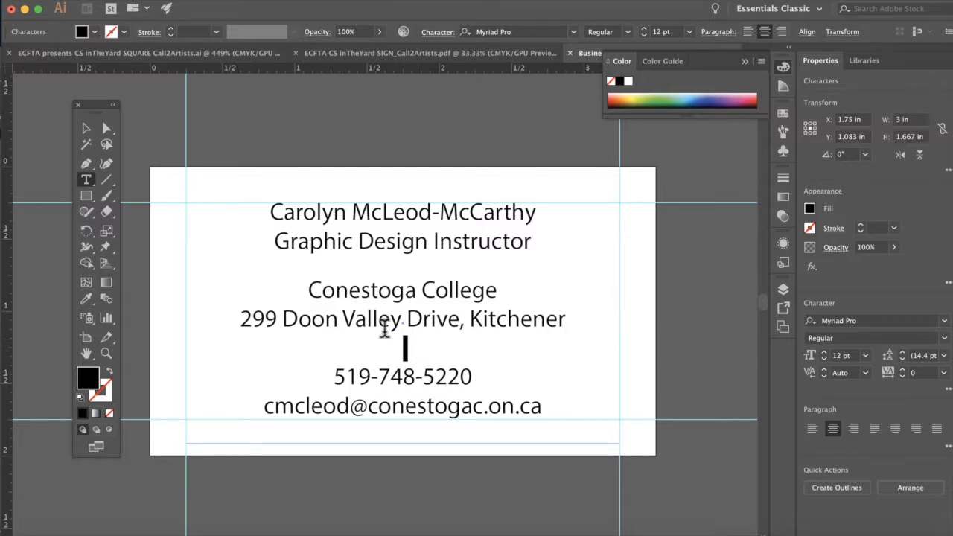
Step: Lower the leading of the gap above the phone number by four more steps
click(903, 360)
click(904, 360)
click(904, 360)
click(903, 360)
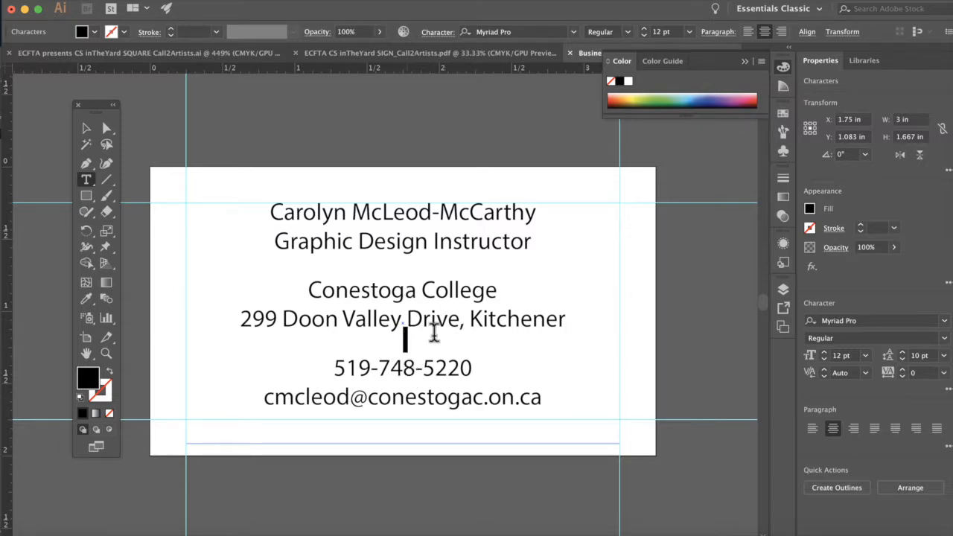
scroll(451, 266, right, 2)
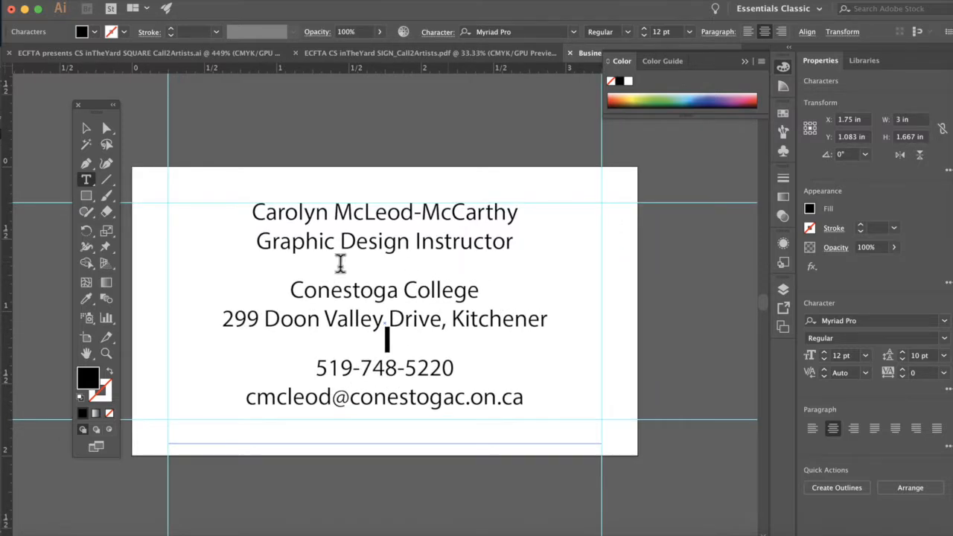
scroll(415, 206, left, 3)
scroll(414, 206, down, 2)
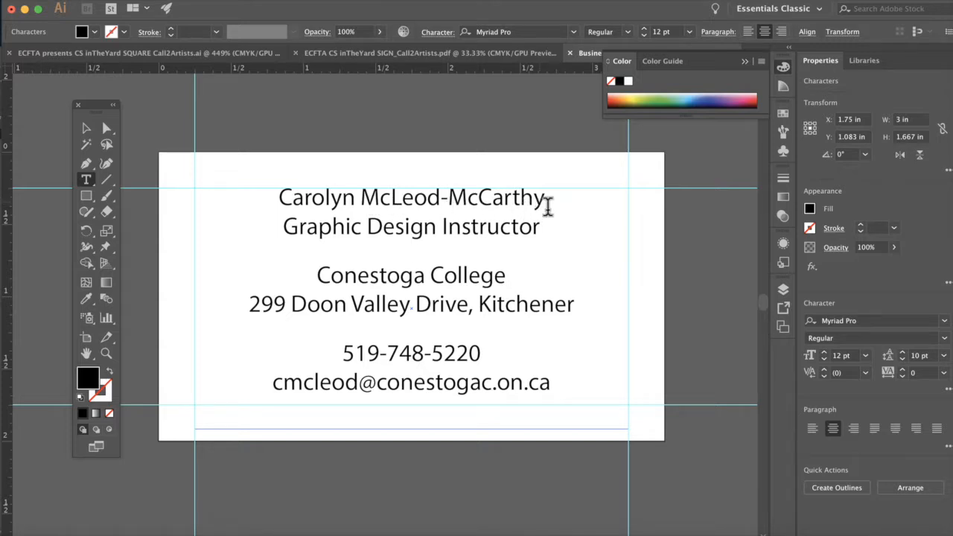
Step: Select the entire top name line with a triple-click after several selection attempts
drag(546, 199, 287, 187)
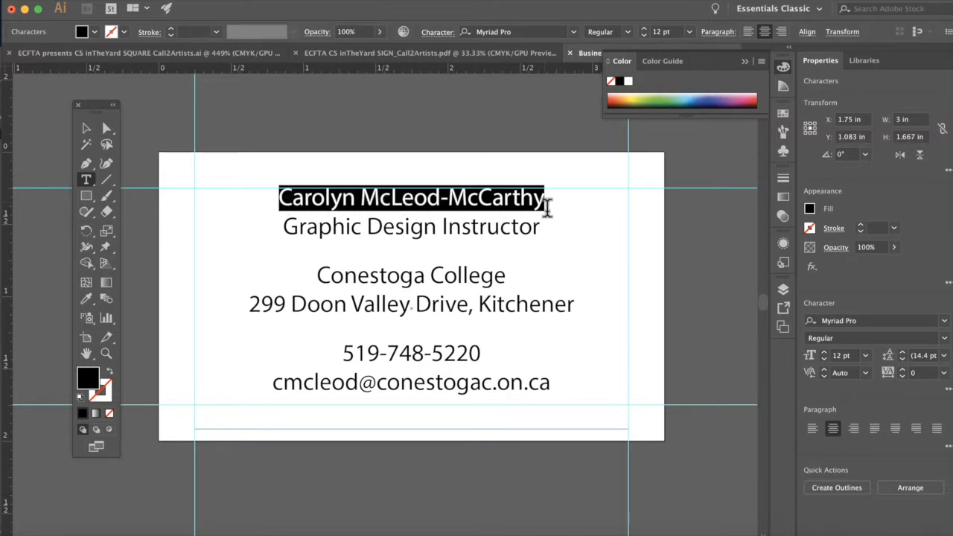
click(482, 201)
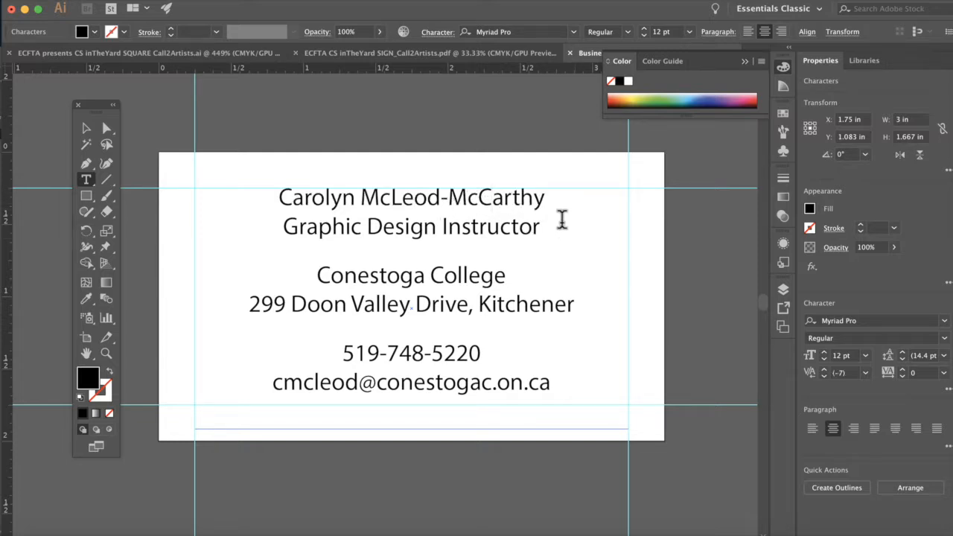
key(Down)
key(Down)
drag(542, 203, 285, 199)
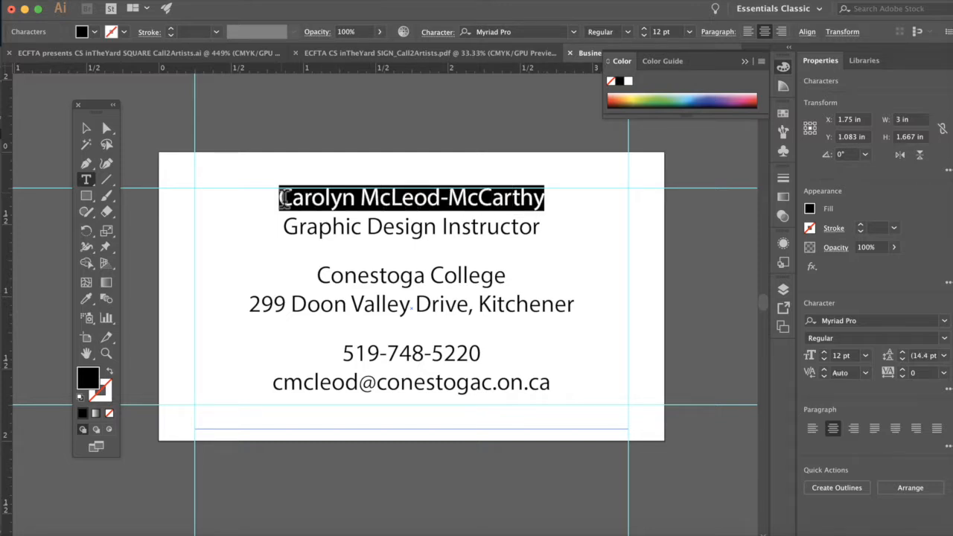
click(273, 210)
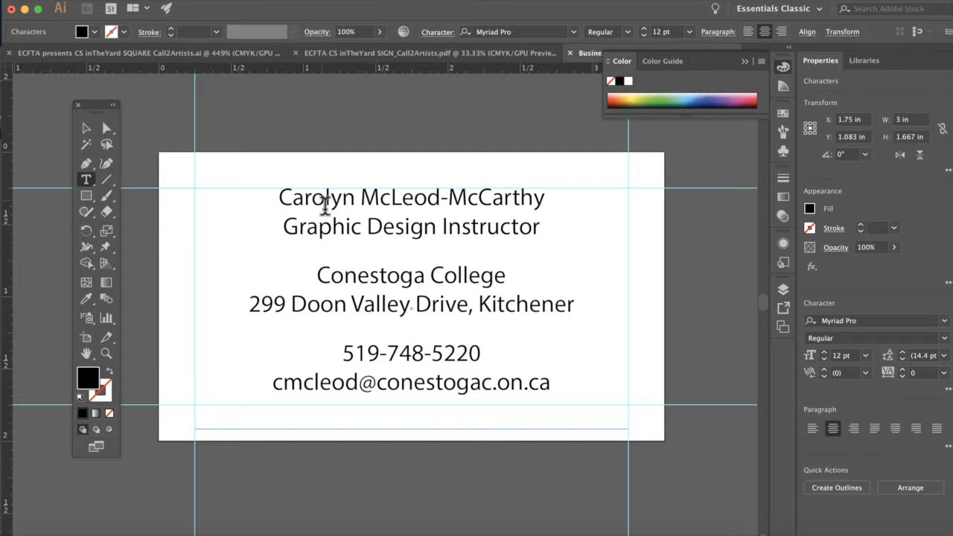
double_click(312, 207)
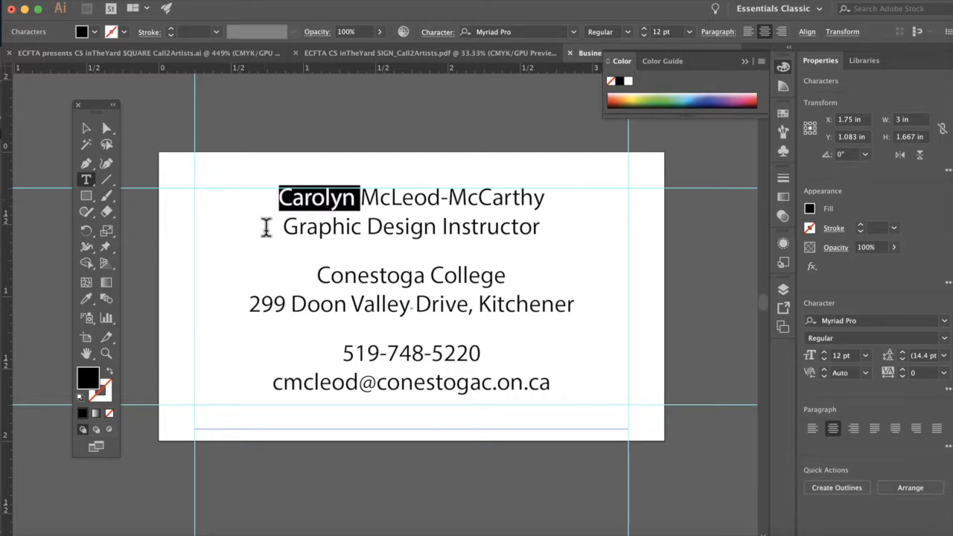
click(325, 202)
triple_click(322, 207)
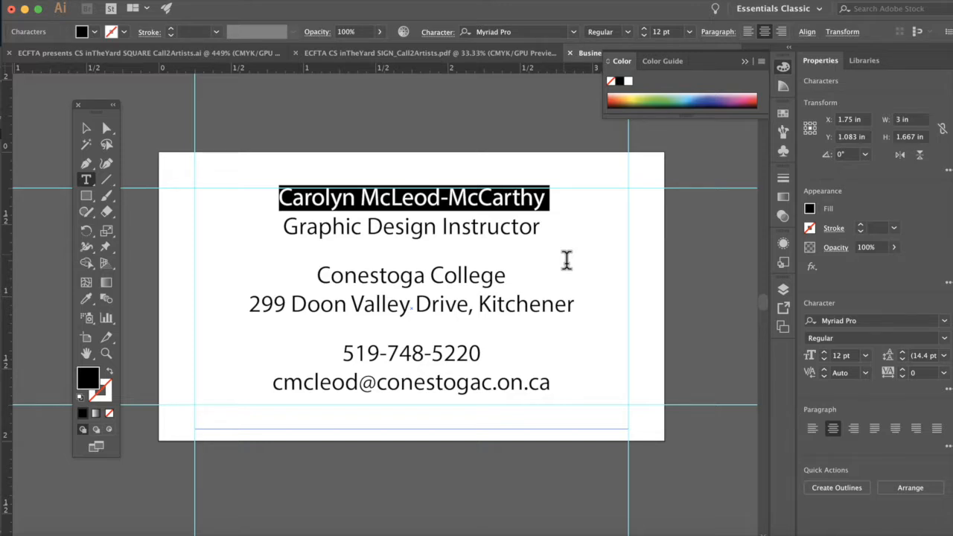
Step: Change the name line's font family to bromello Regular and return to the Selection tool
click(880, 322)
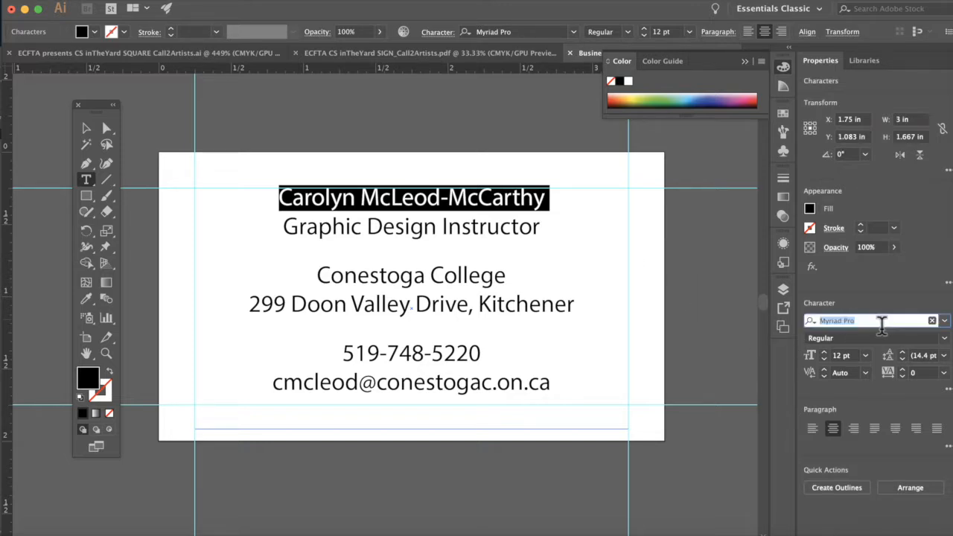
click(945, 322)
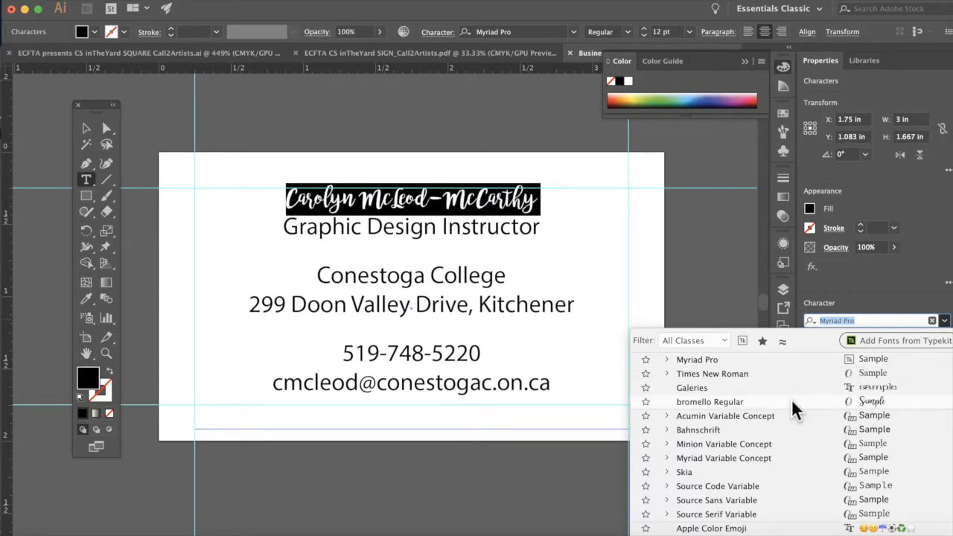
click(716, 402)
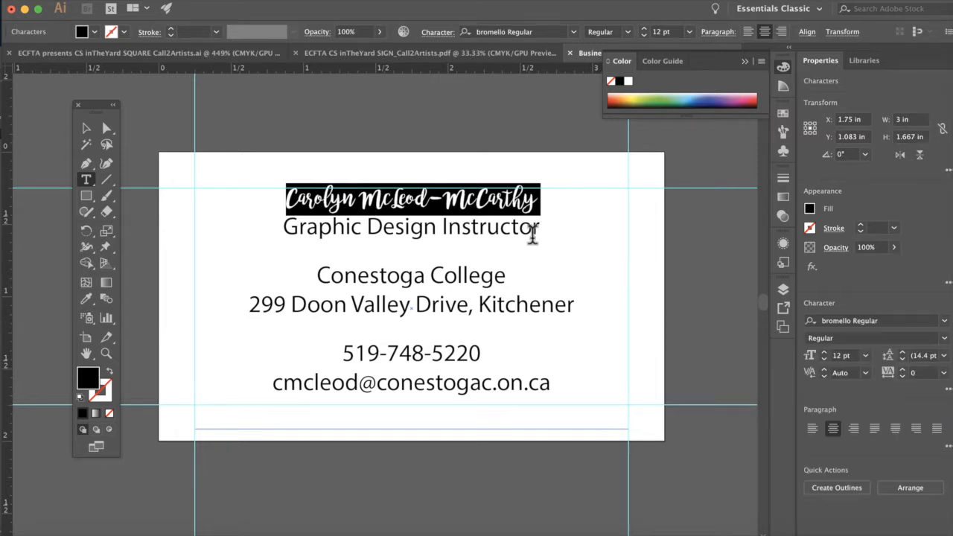
click(543, 214)
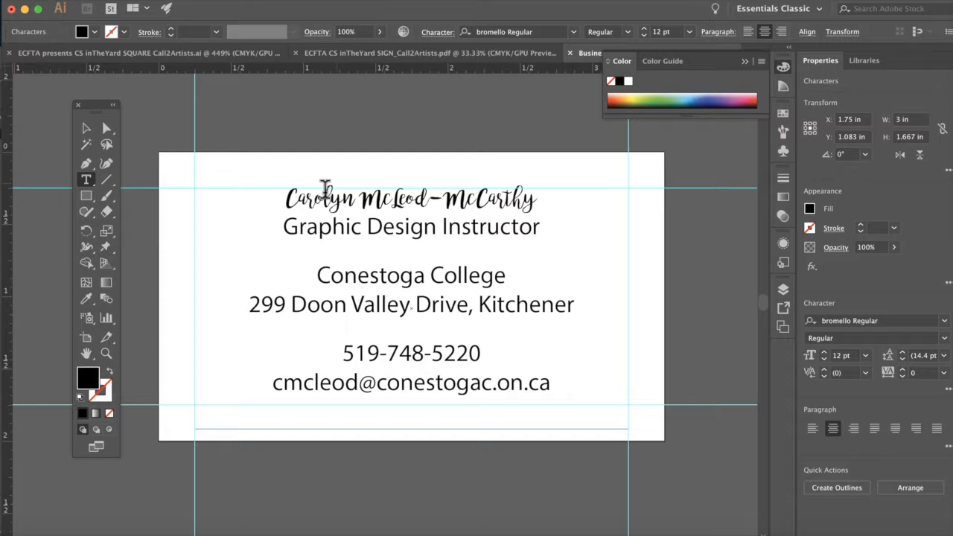
click(85, 132)
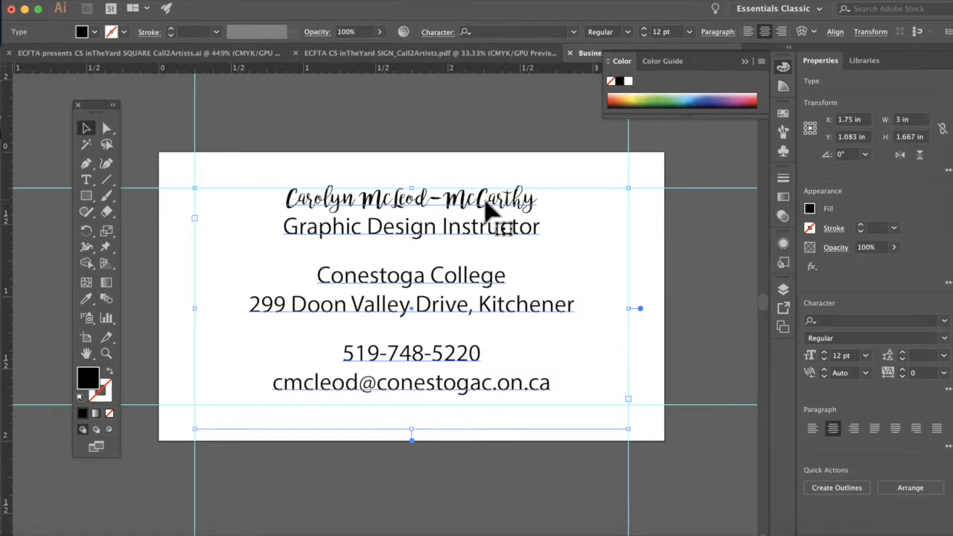
key(super+=)
key(super+=)
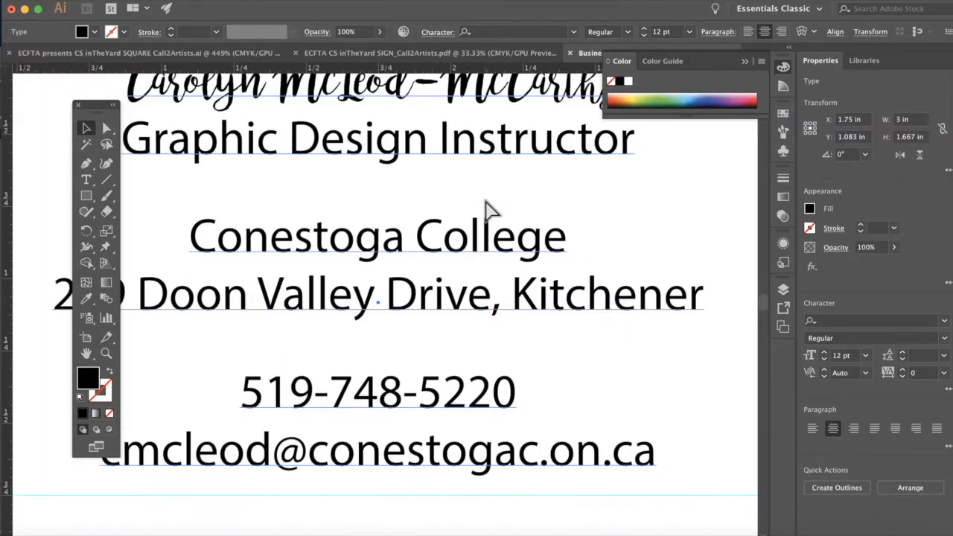
scroll(485, 201, up, 1)
scroll(485, 201, left, 1)
scroll(486, 211, up, 2)
scroll(485, 211, left, 1)
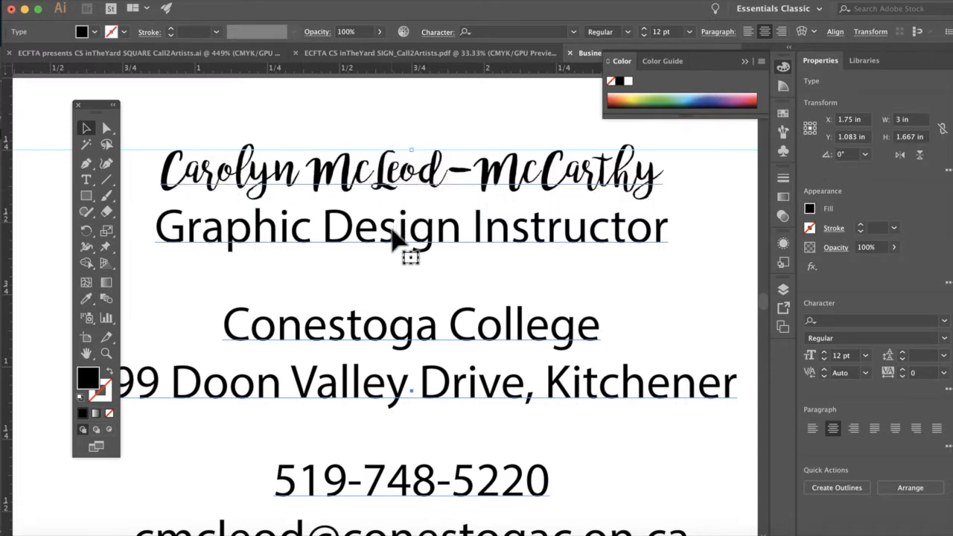
key(super+0)
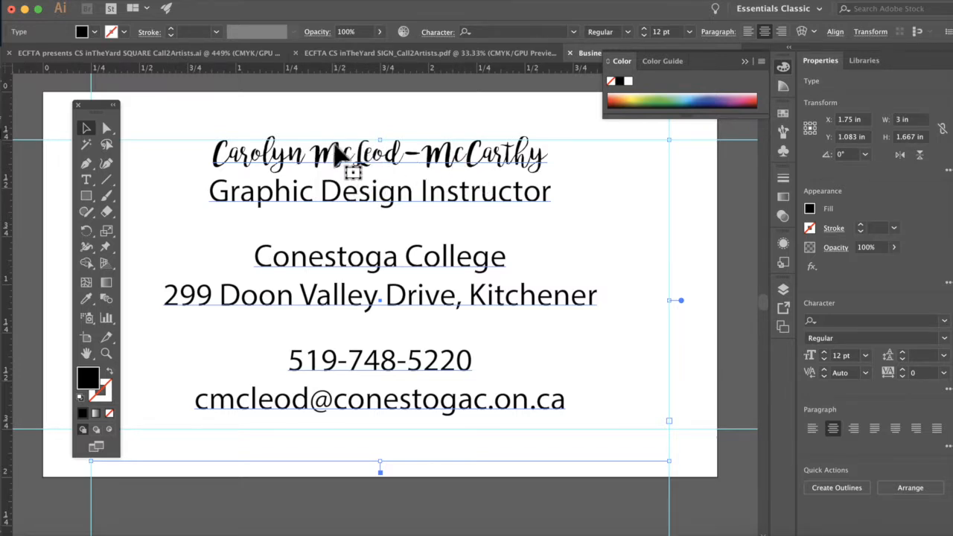
Step: Select the whole name line and try larger sizes before resetting it to 12 pt
click(88, 181)
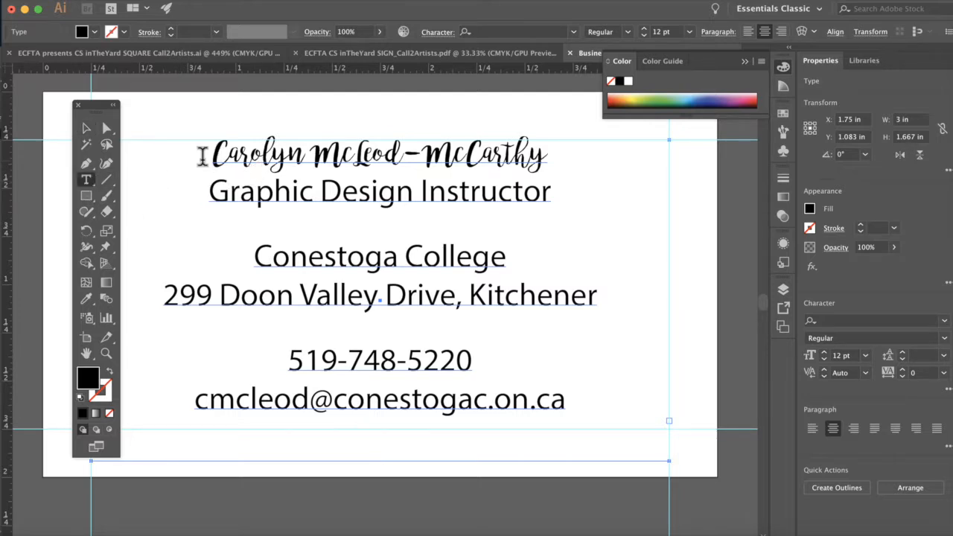
triple_click(335, 168)
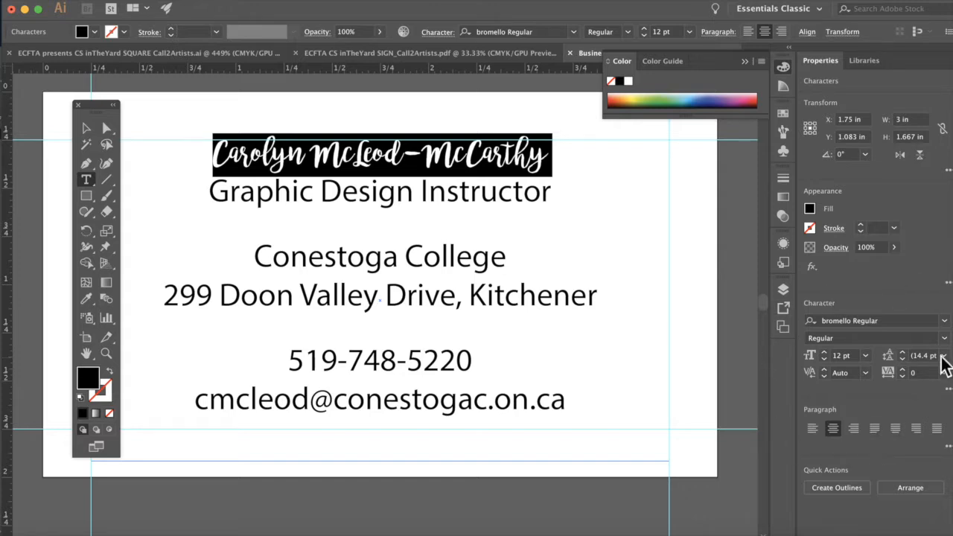
click(827, 355)
click(828, 355)
click(827, 355)
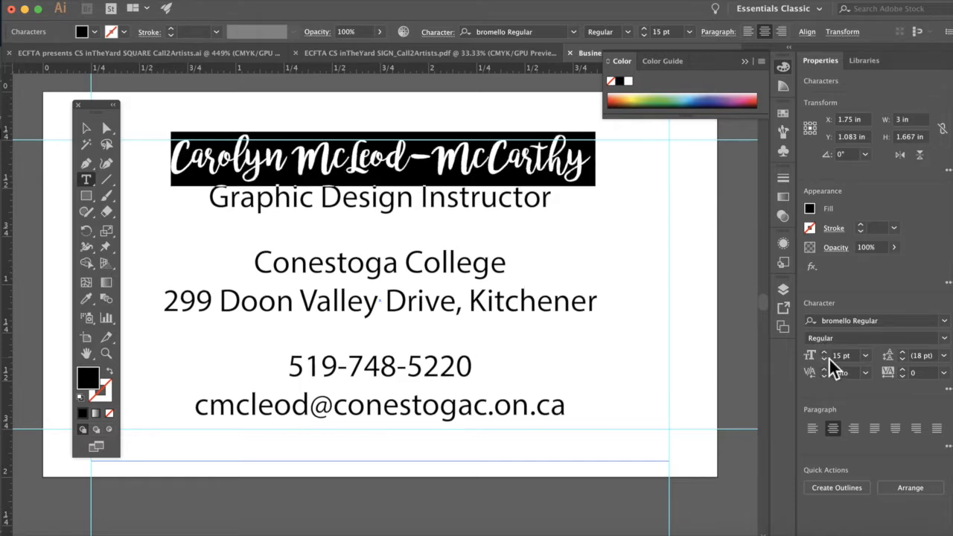
click(866, 357)
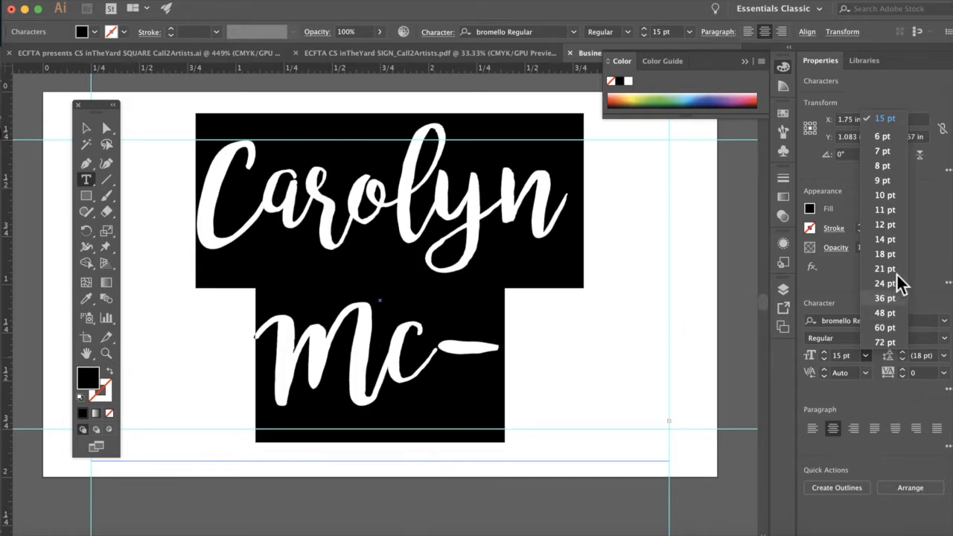
click(887, 226)
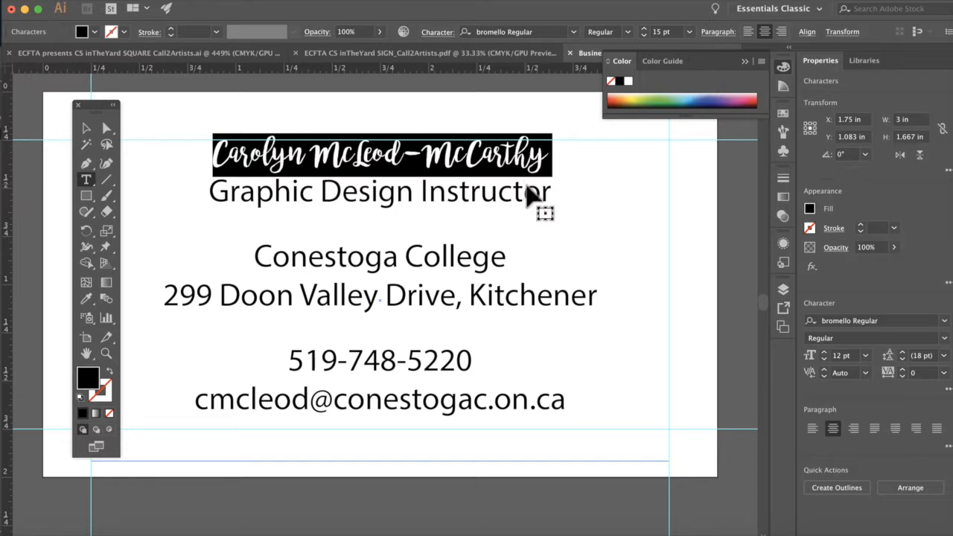
Step: Step the name's size up and down with Cmd+Shift+> and < to settle on 18 pt
key(super+shift+period)
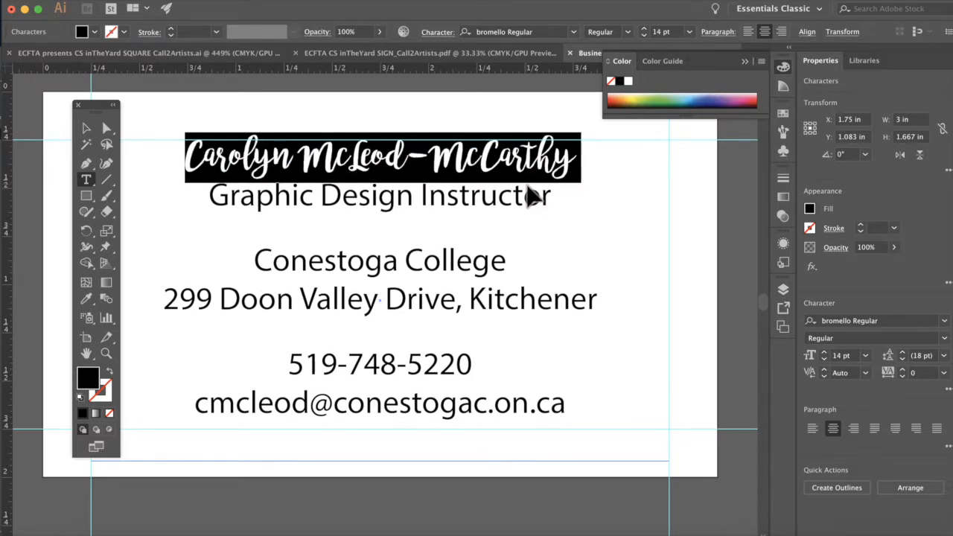
key(super+shift+period)
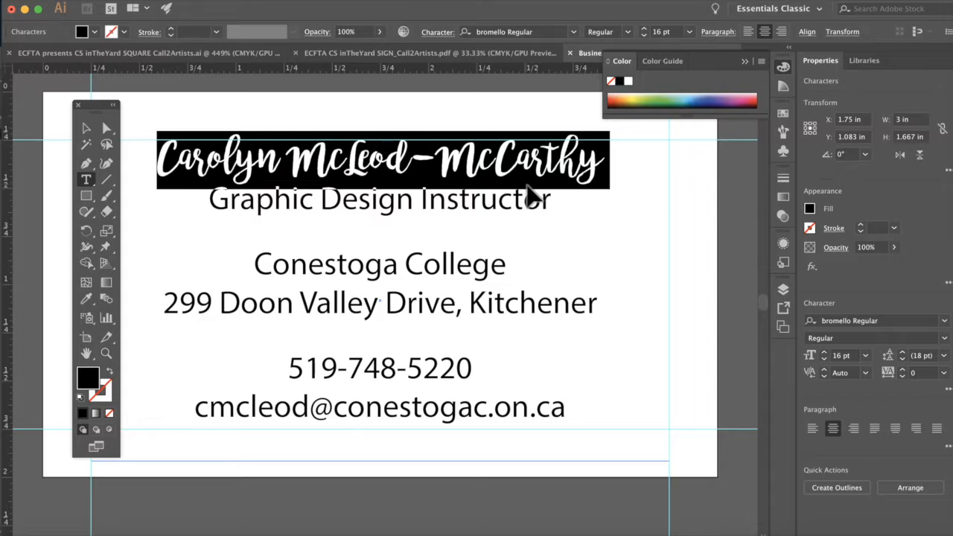
key(super+shift+period)
key(super+shift+period)
key(super+shift+period)
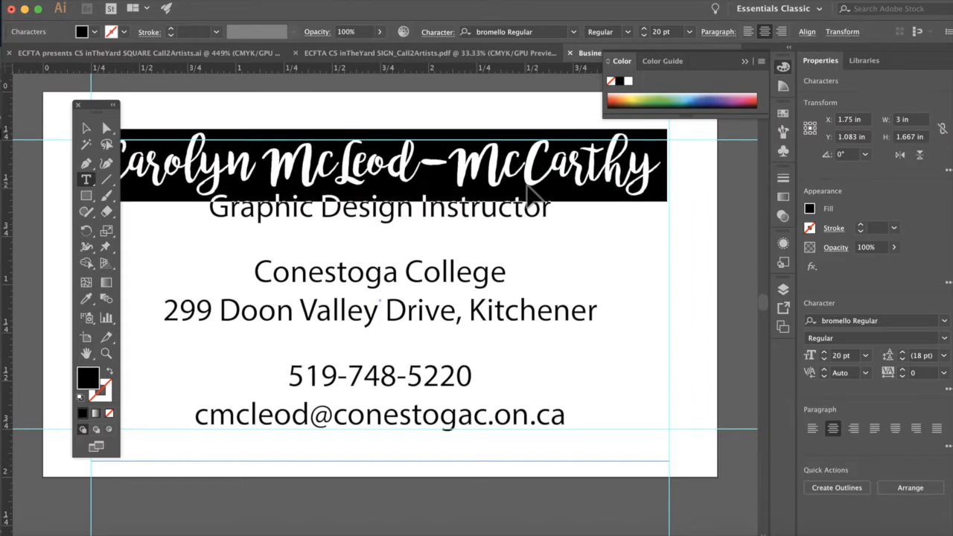
key(super+shift+comma)
key(super+shift+comma)
key(super+shift+comma)
key(super+shift+comma)
key(super+shift+period)
key(super+shift+period)
key(super+shift+period)
key(super+shift+comma)
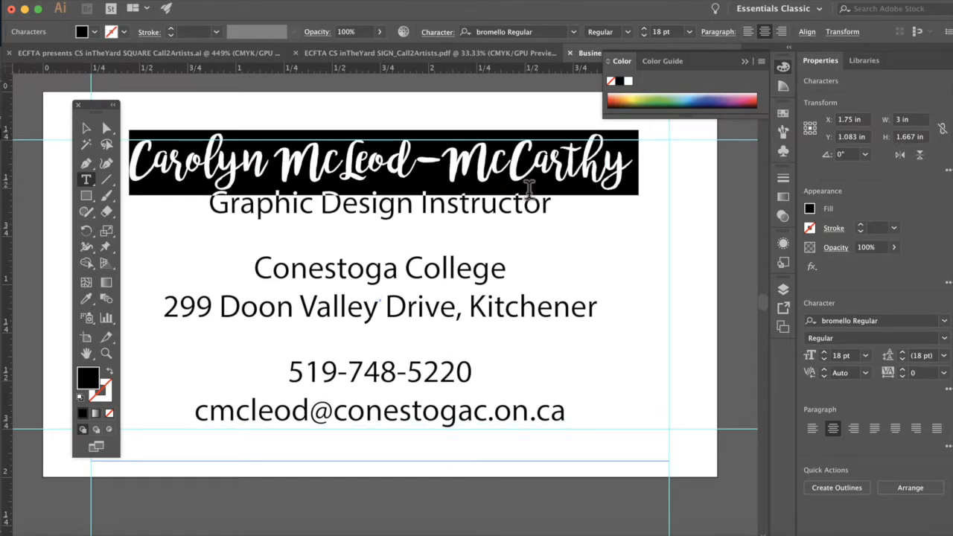
Step: Select the entire script name line and collapse the floating Color panel
click(526, 192)
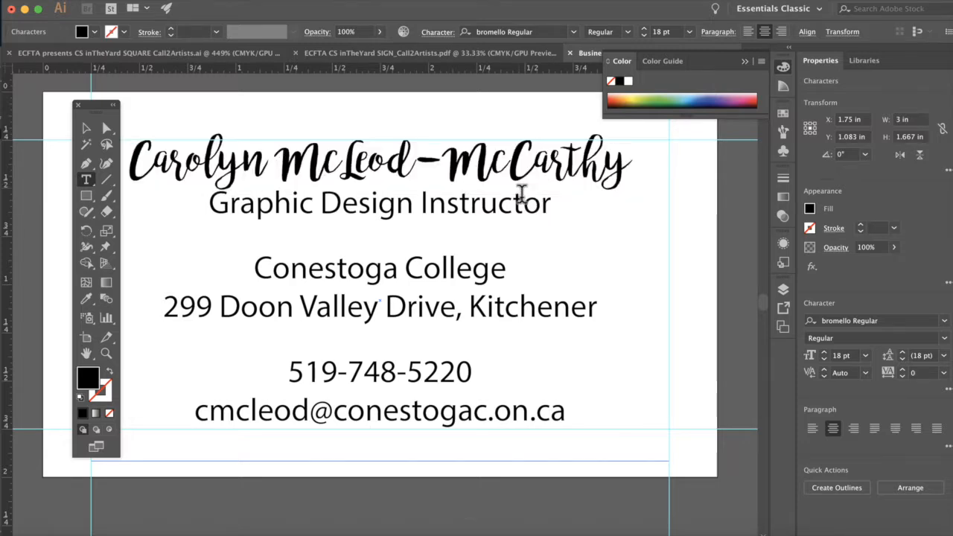
scroll(521, 195, up, 2)
scroll(522, 196, left, 4)
scroll(522, 195, down, 1)
scroll(523, 195, right, 1)
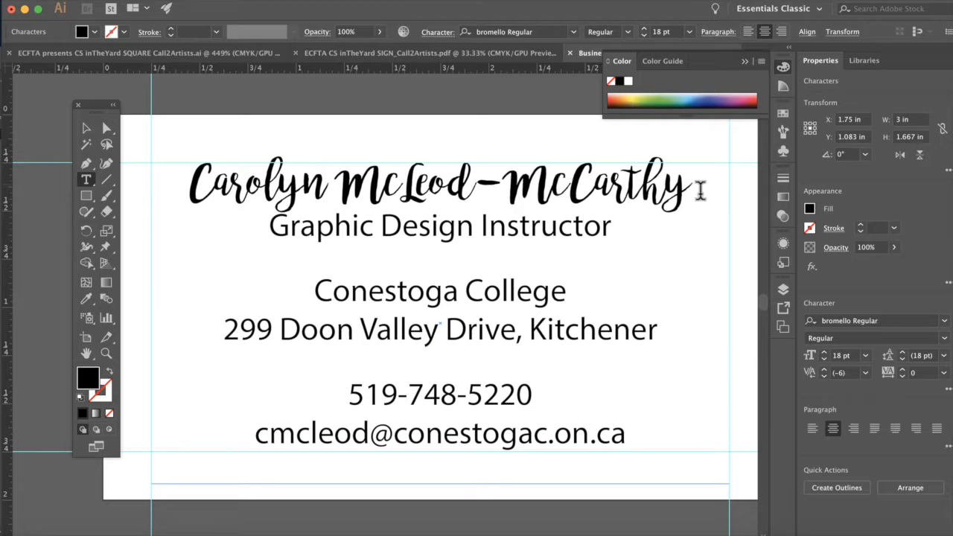
drag(692, 192, 592, 188)
click(592, 188)
triple_click(437, 195)
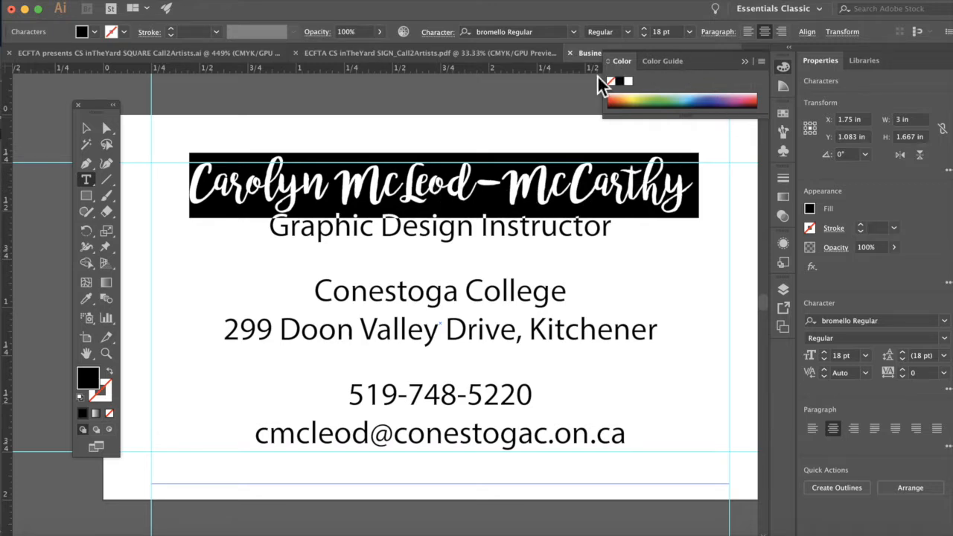
click(747, 62)
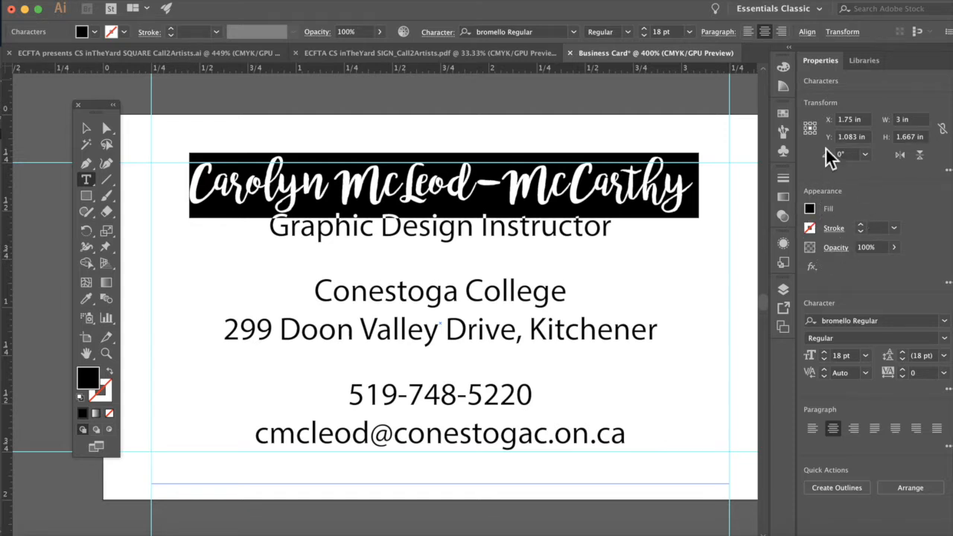
Step: Fill the selected name with the red swatch, then undo it
click(812, 211)
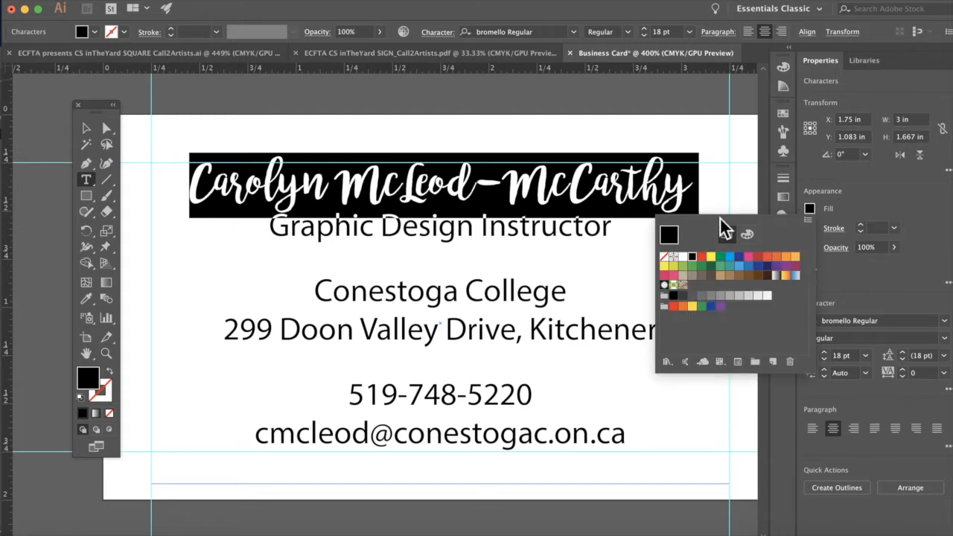
click(759, 258)
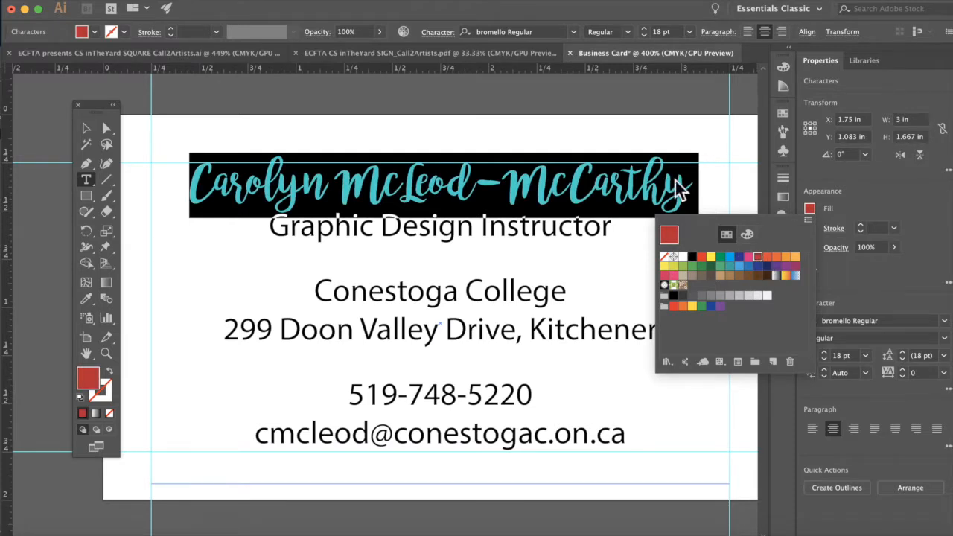
click(640, 126)
click(547, 124)
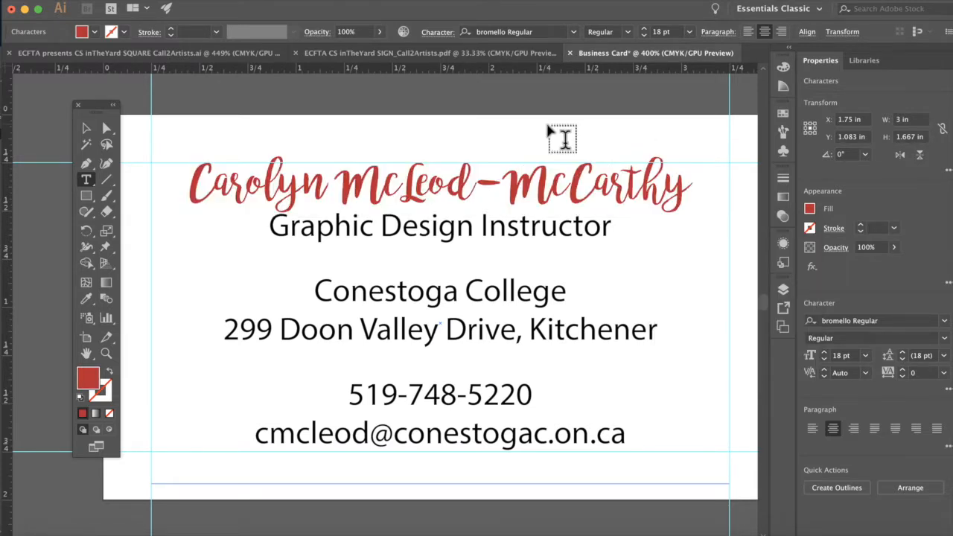
key(super+z)
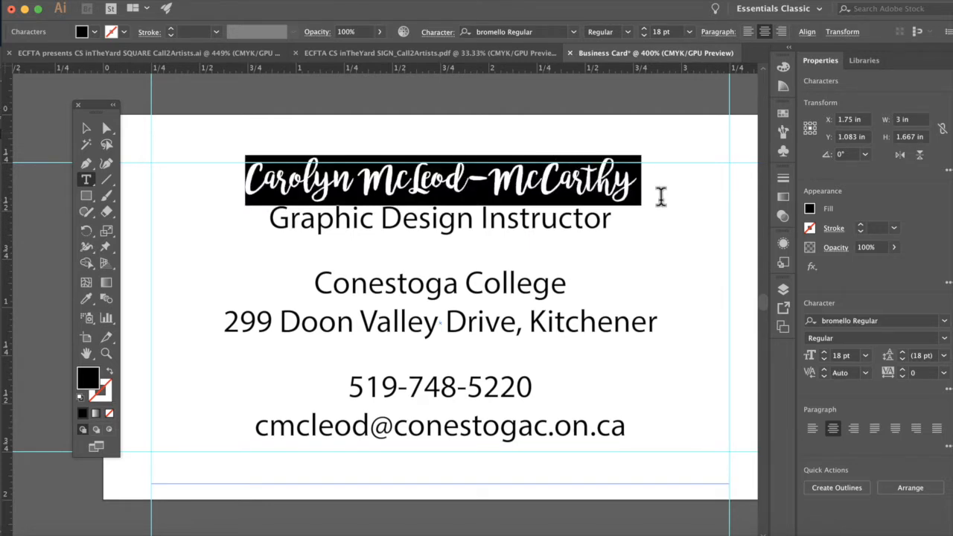
Step: Apply red and enlarge the name again, then undo those changes
click(809, 210)
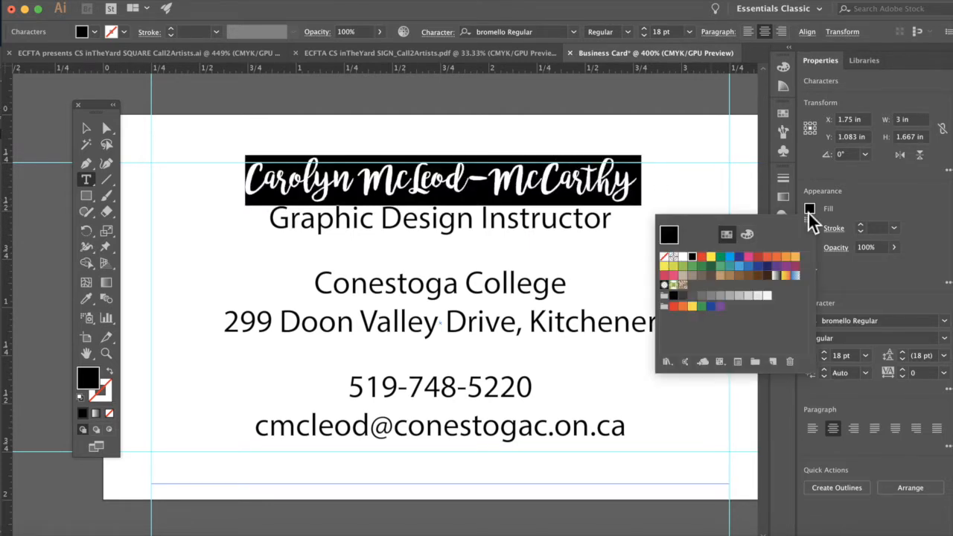
click(759, 256)
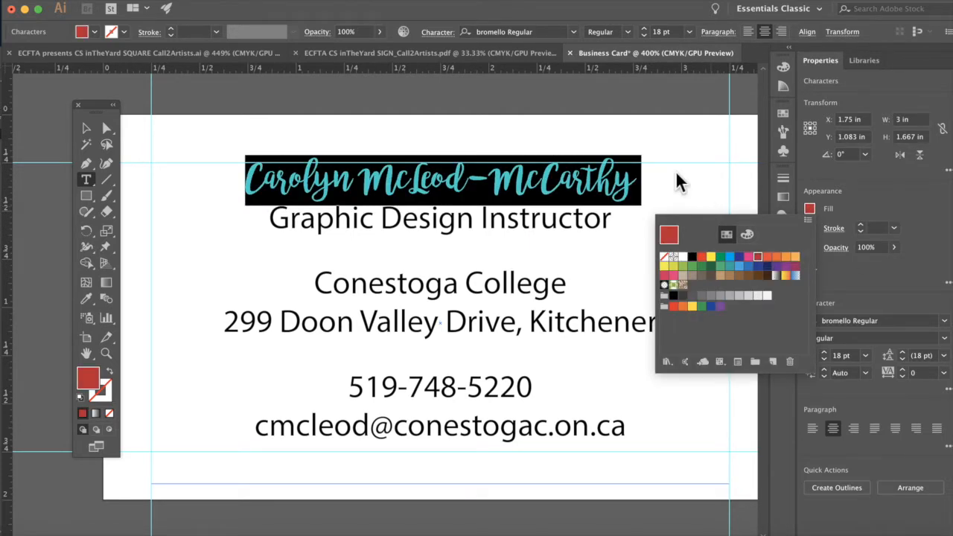
key(Escape)
key(super+shift+.)
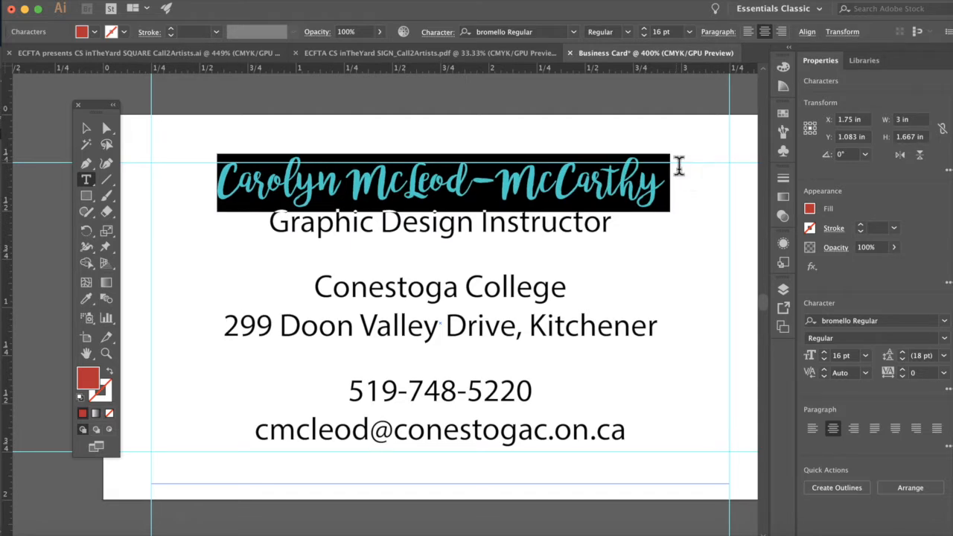
click(697, 154)
key(super+z)
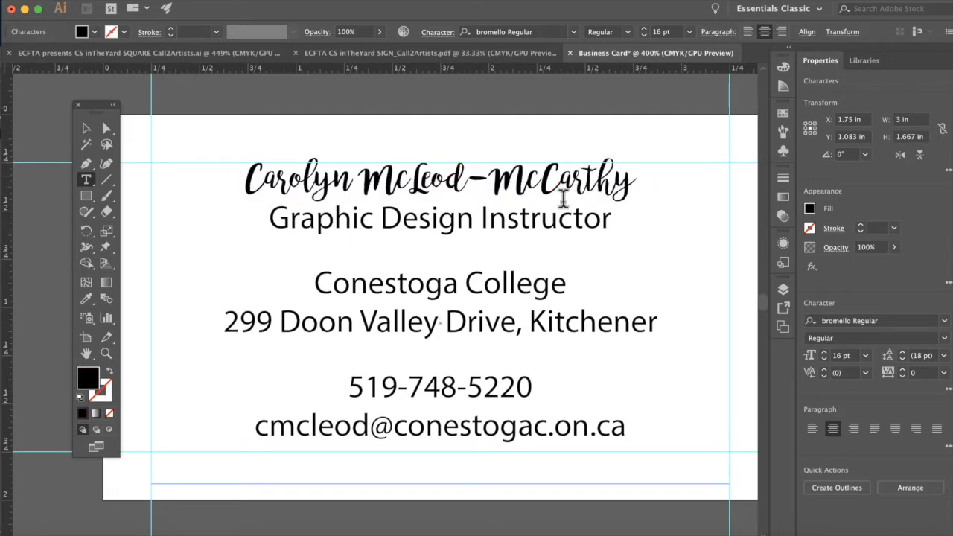
Step: Reselect the name, fill it red once more, and undo the red fill
drag(635, 183, 234, 165)
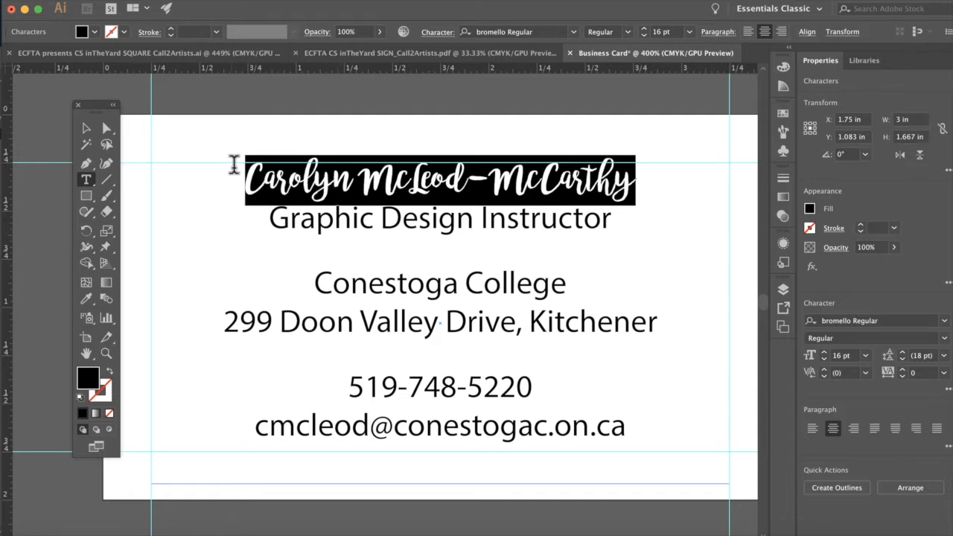
click(809, 208)
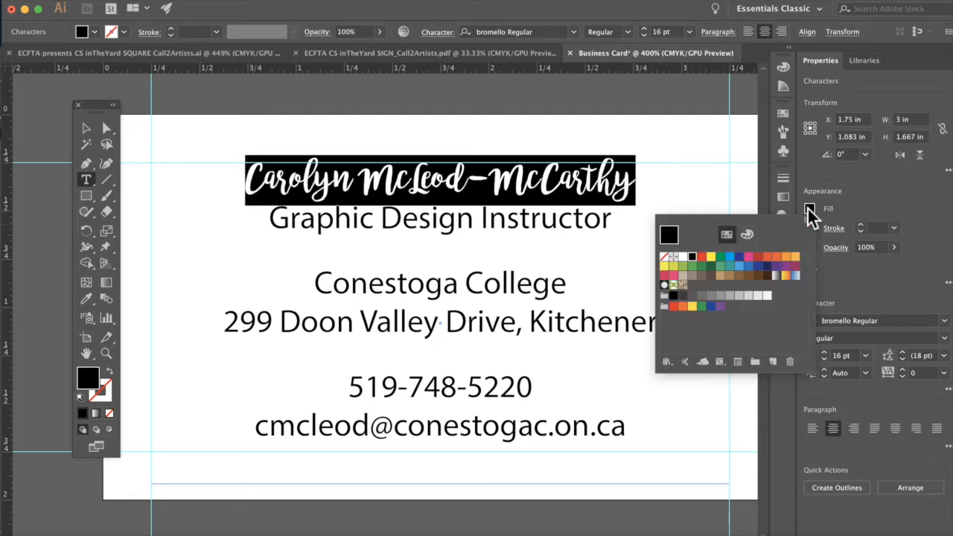
click(757, 256)
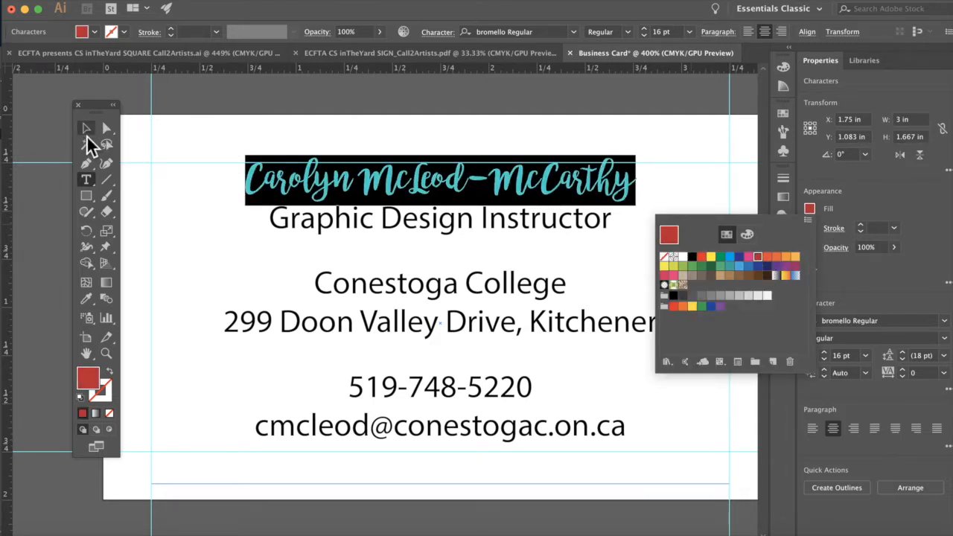
click(85, 134)
key(super+z)
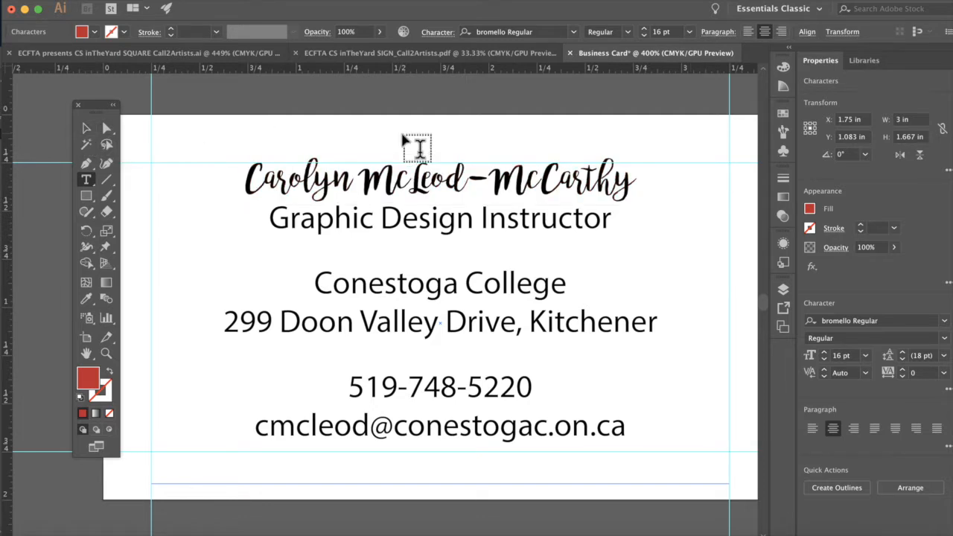
Step: Select the text frame, switch to Outline view, then return to Preview on CPU
click(85, 128)
click(201, 1)
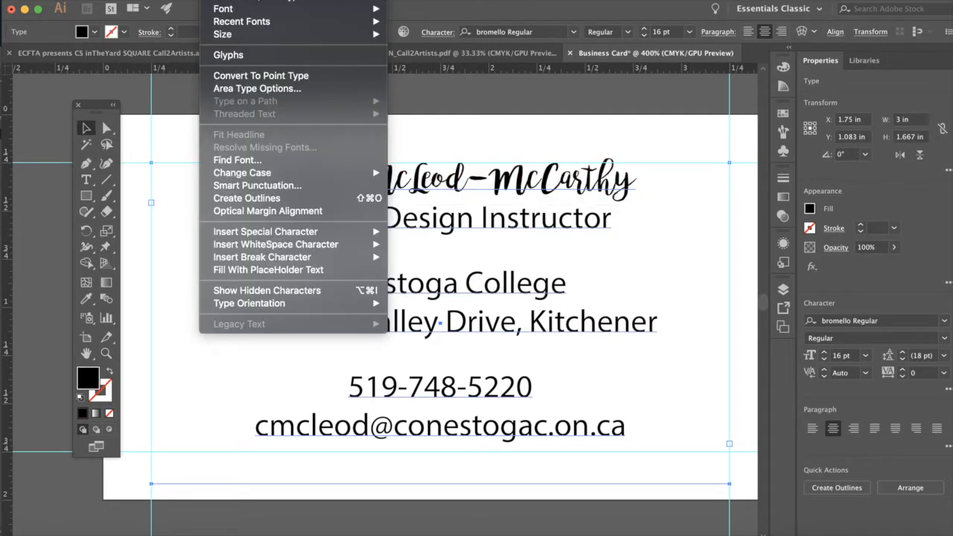
mouse_move(336, 2)
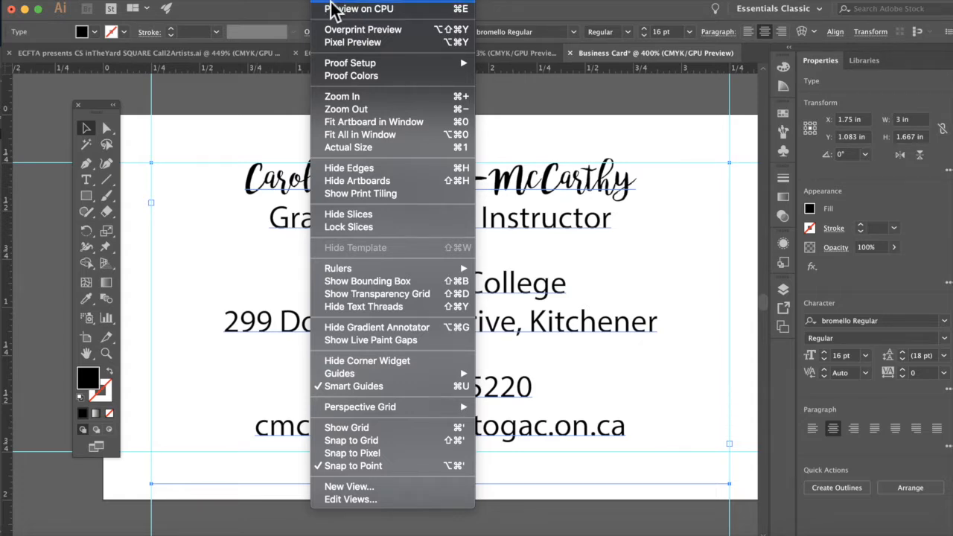
click(333, 8)
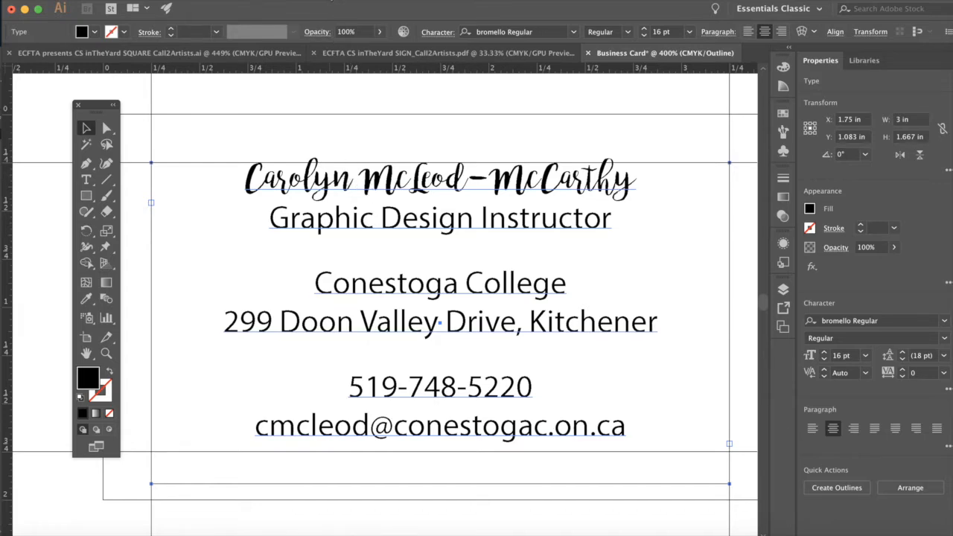
click(328, 1)
click(332, 10)
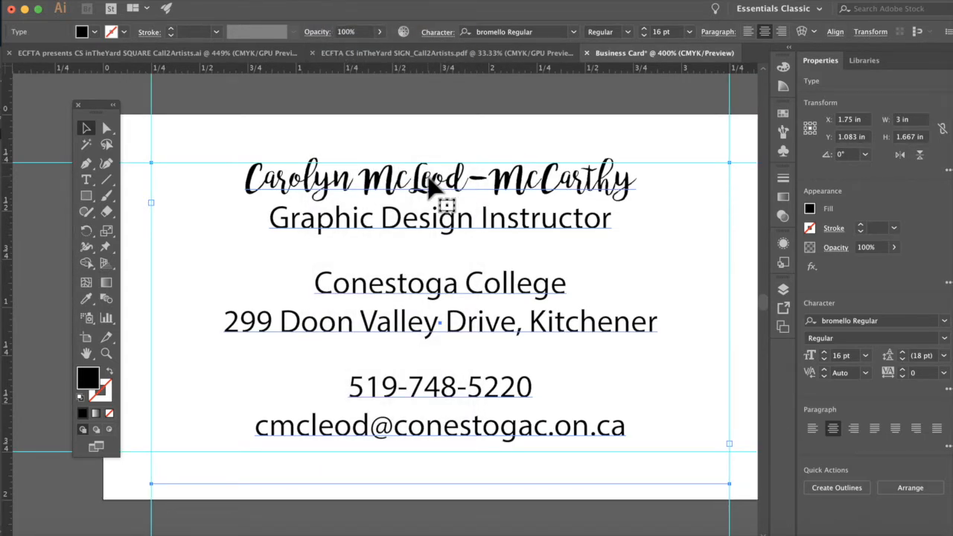
click(87, 181)
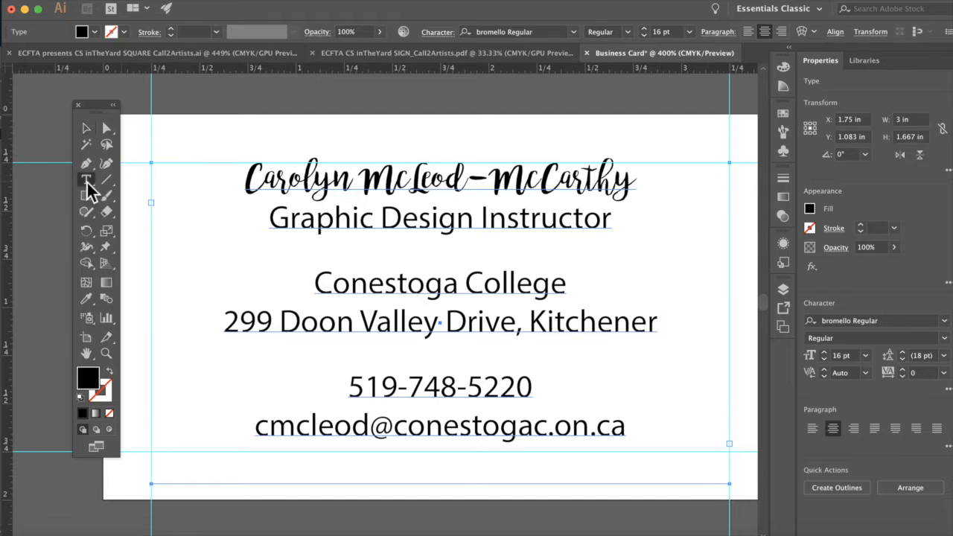
Step: Select the whole name line and fill it with the red swatch
triple_click(452, 181)
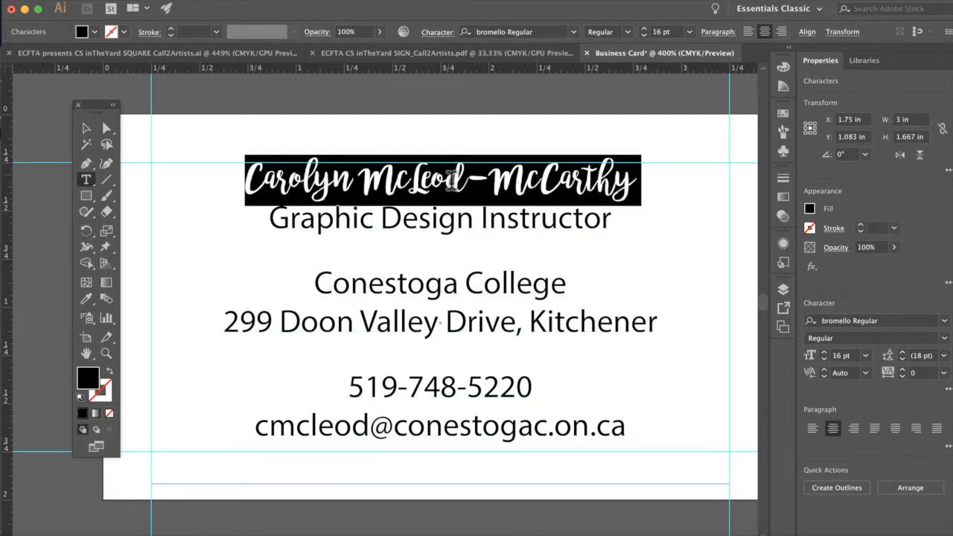
click(811, 209)
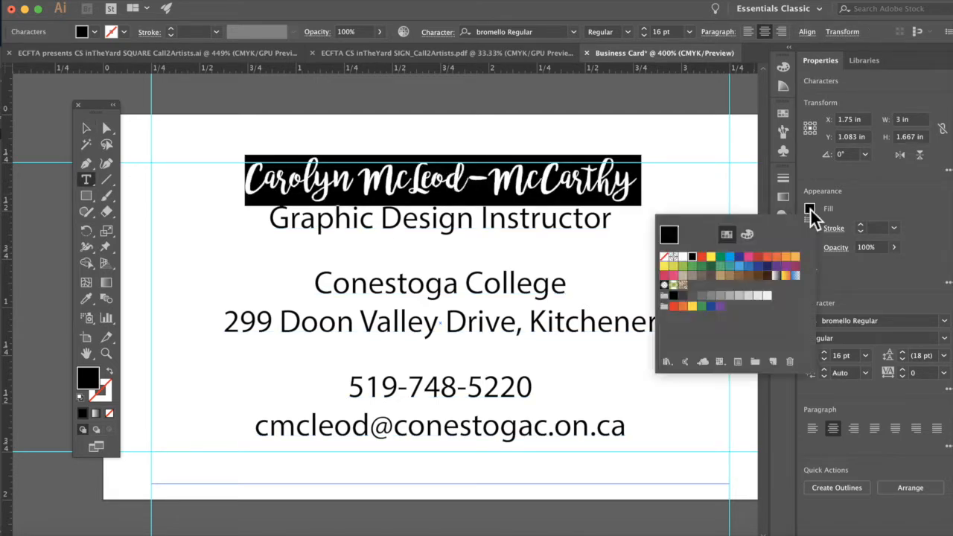
click(759, 261)
click(88, 131)
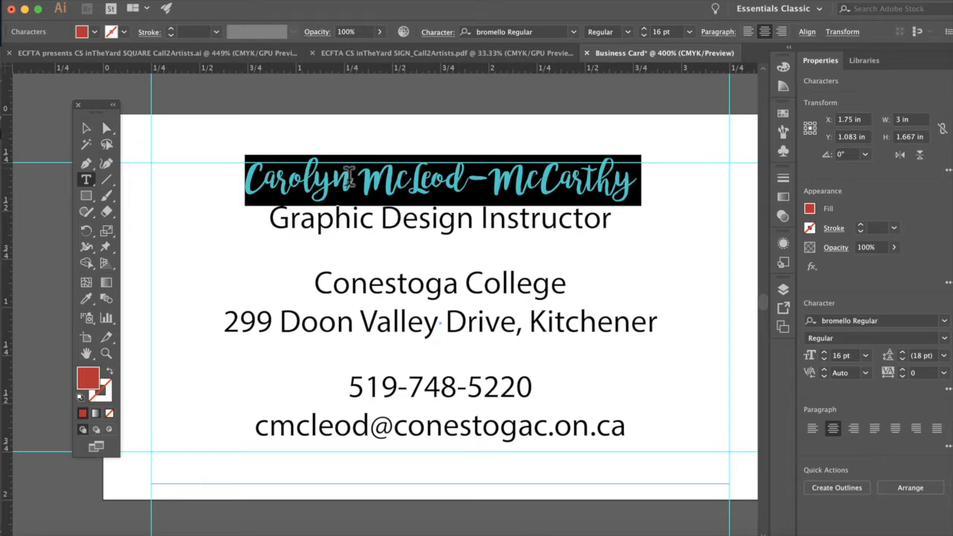
Step: Enlarge the red name to 18 pt with Cmd+Shift+>, then deselect everything
drag(248, 179, 596, 188)
key(super+shift+period)
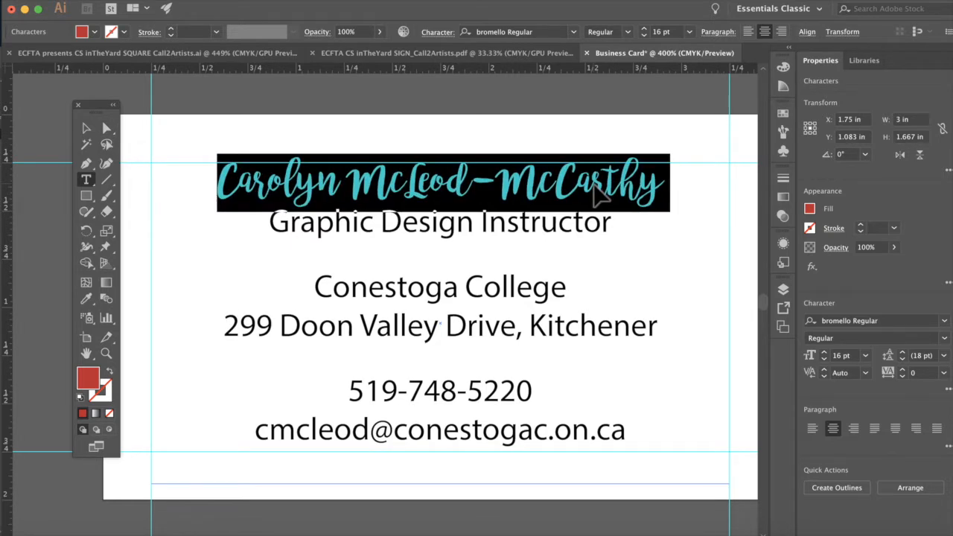
key(super+shift+period)
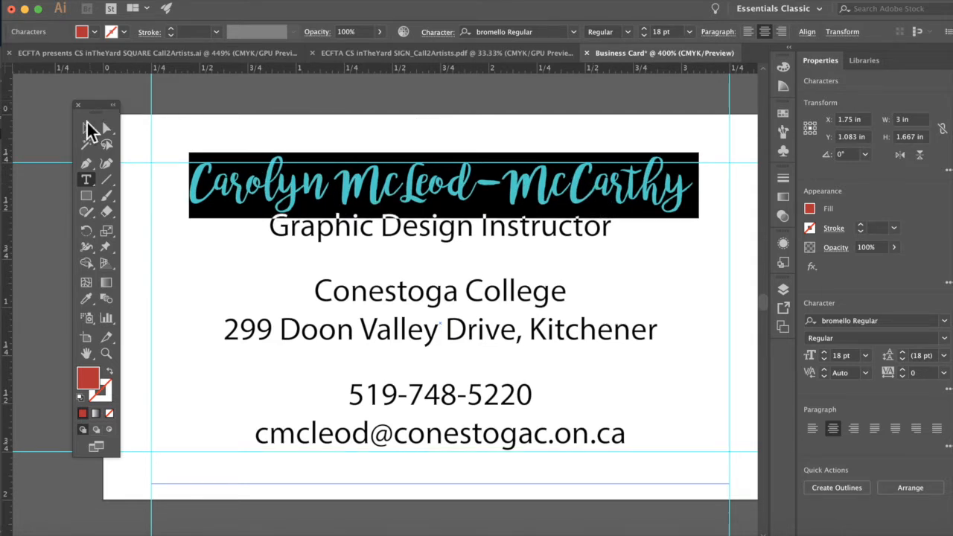
click(86, 128)
click(241, 108)
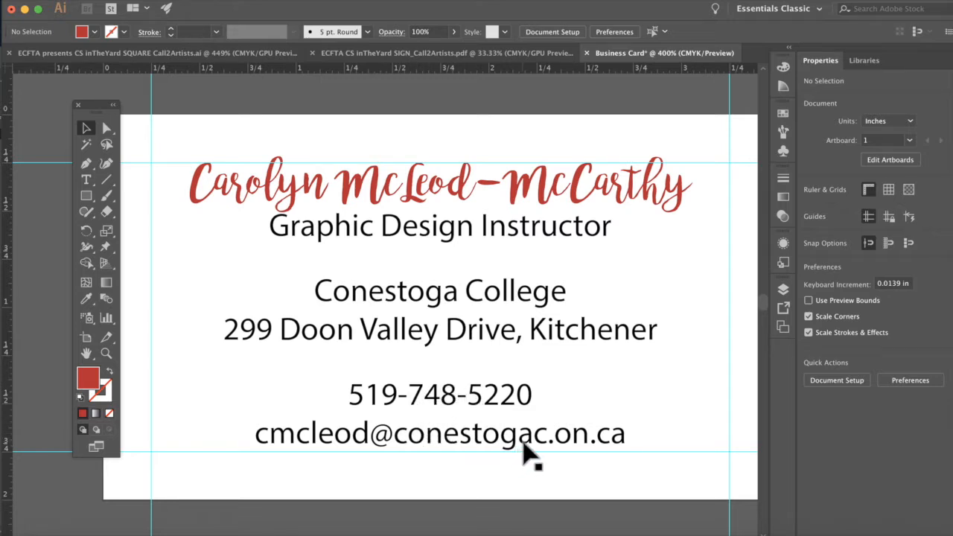
Step: Select the phone number line and set its fill to the red swatch
click(87, 181)
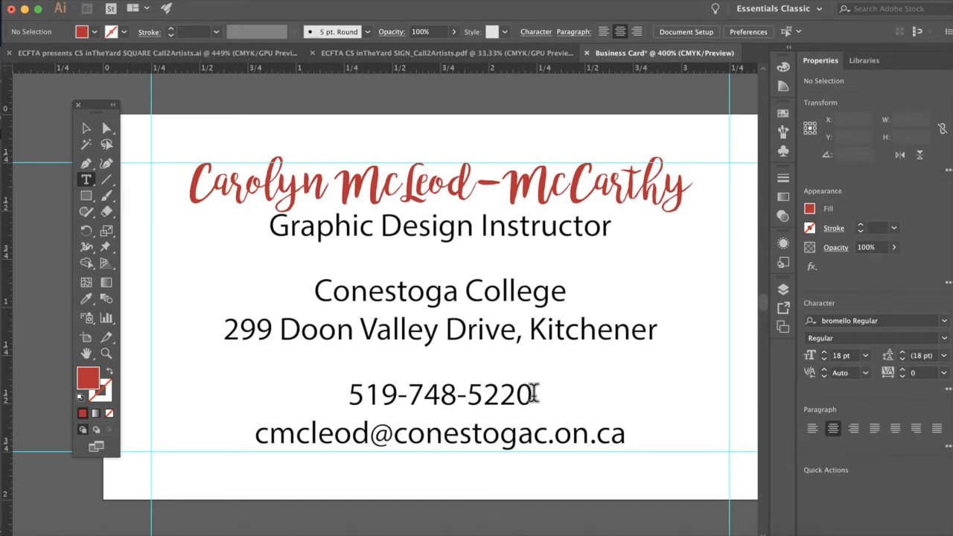
drag(533, 396, 352, 396)
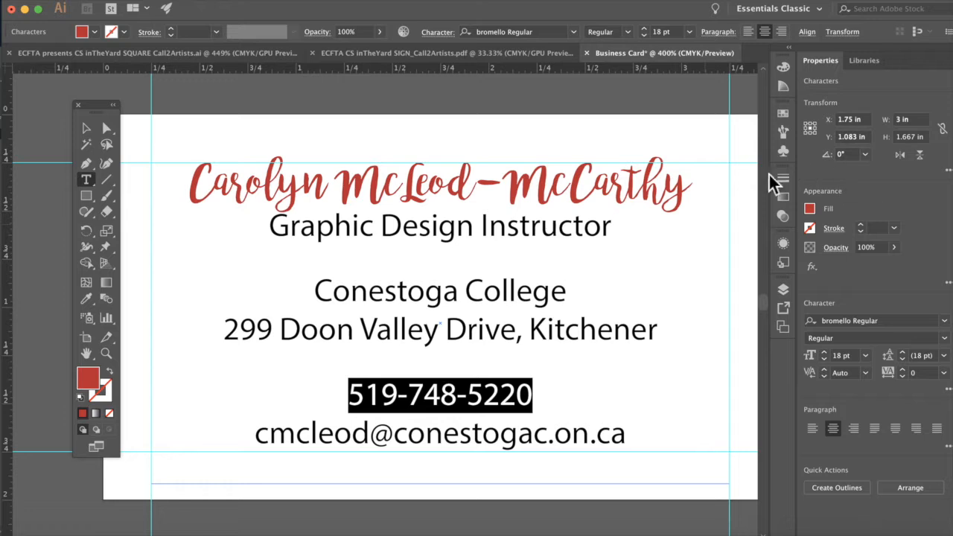
click(811, 210)
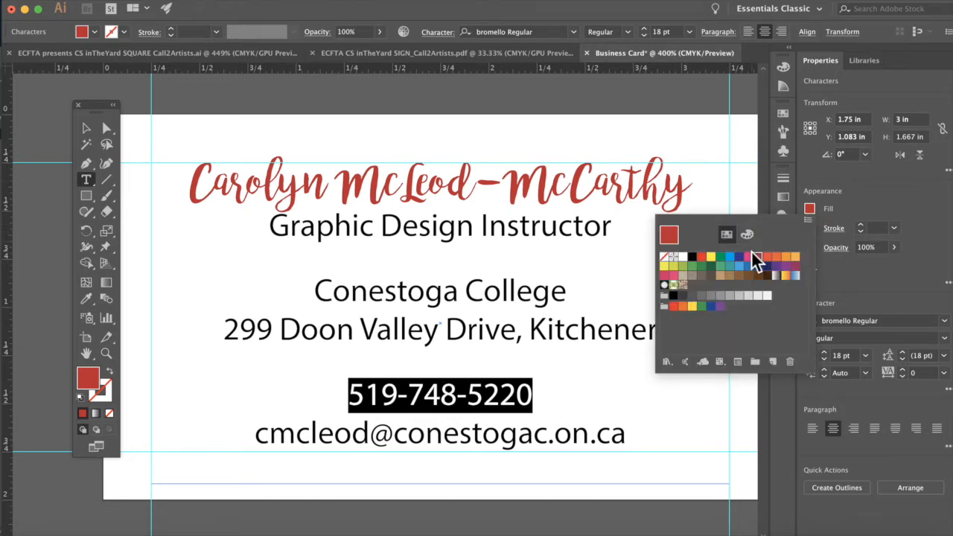
click(692, 257)
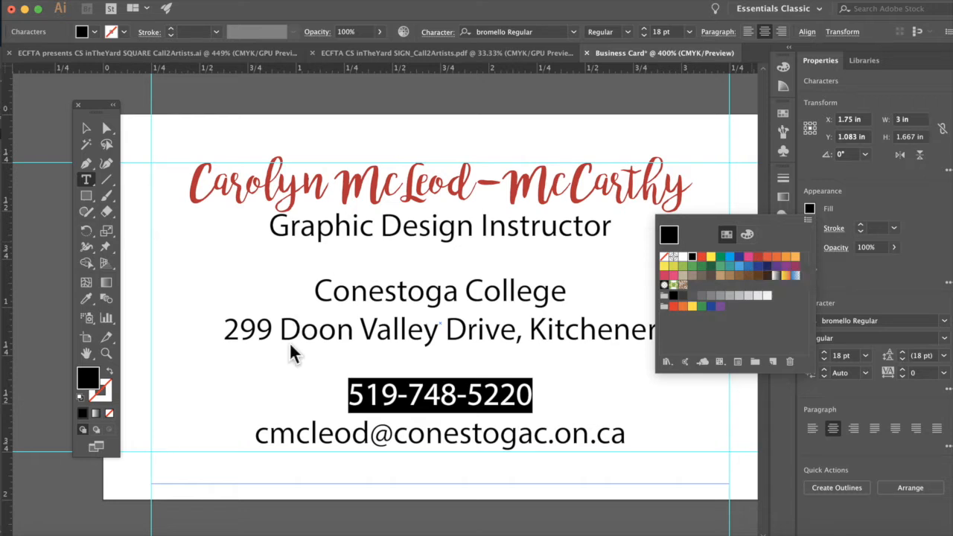
click(758, 258)
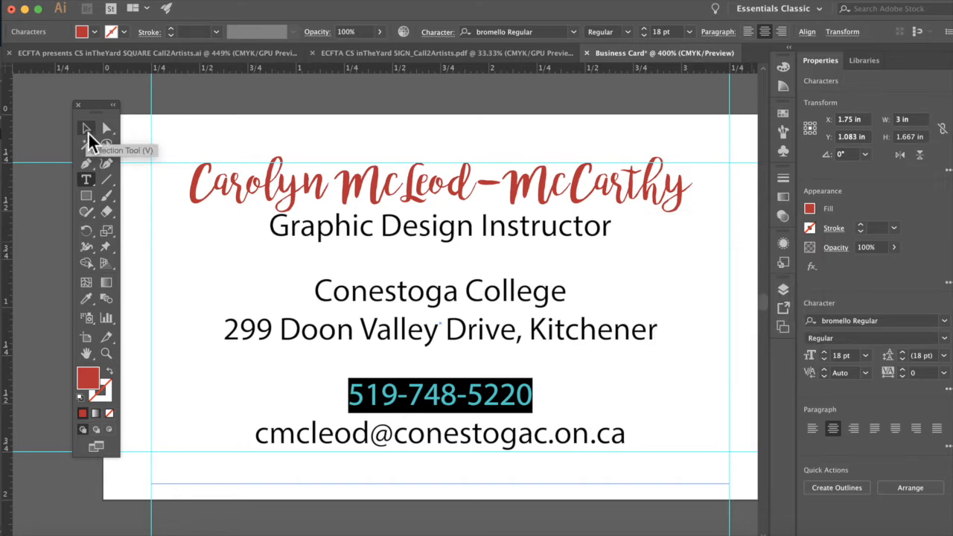
click(202, 347)
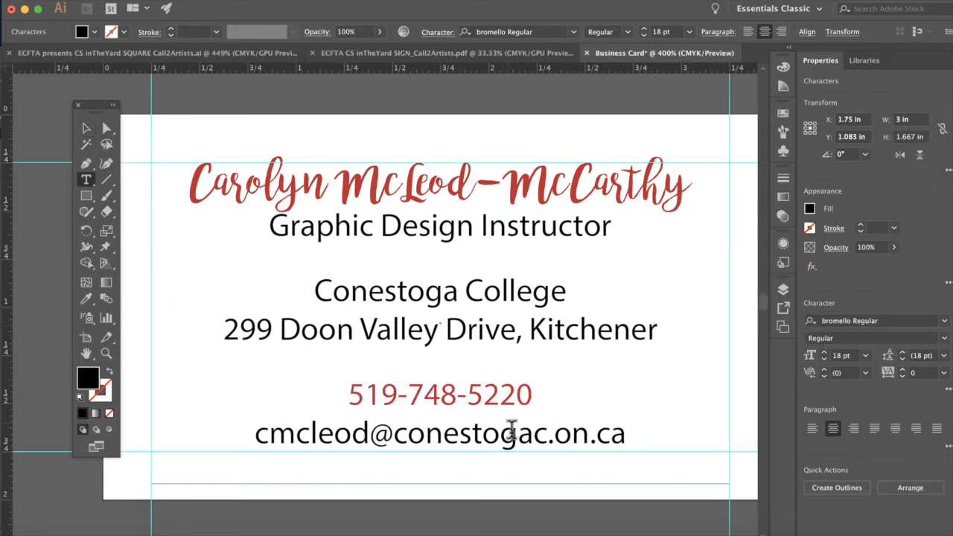
drag(533, 398, 380, 402)
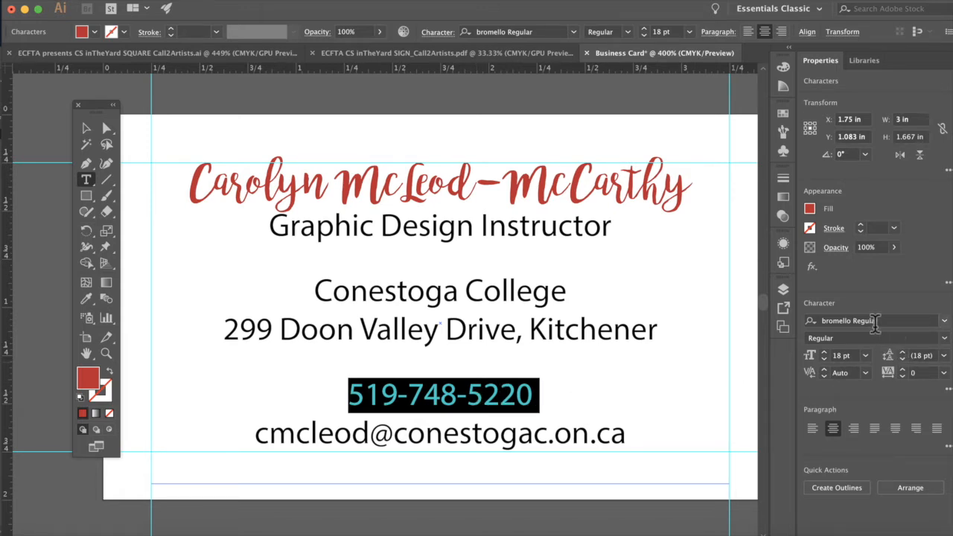
Step: Undo the name resize so the script name returns to its smaller size
click(946, 341)
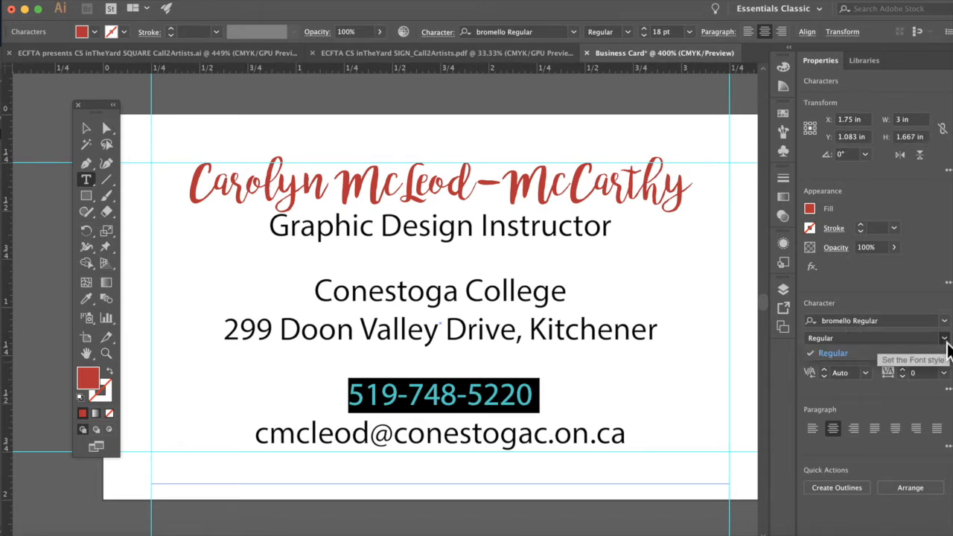
click(872, 416)
key(super+z)
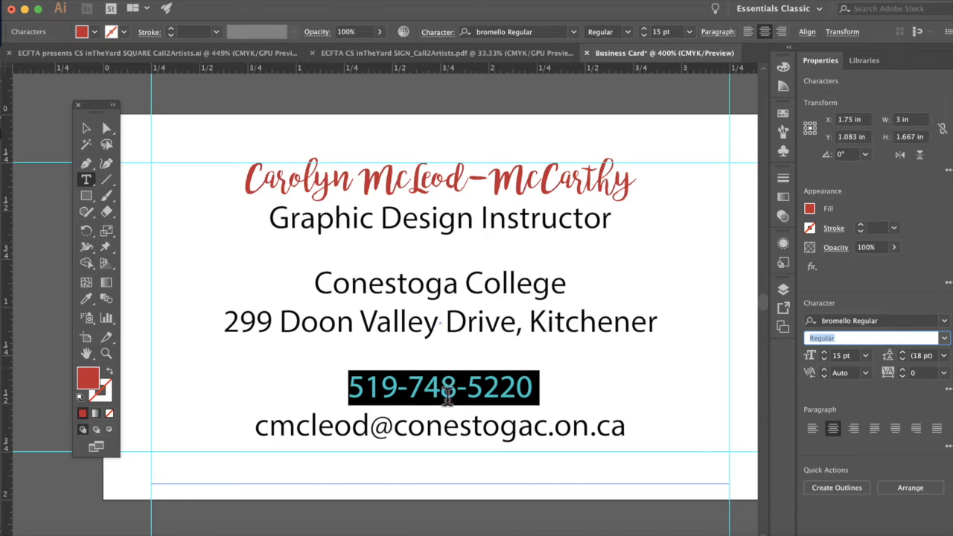
Step: Set the red phone number's font style to Myriad Pro Bold Condensed
double_click(448, 384)
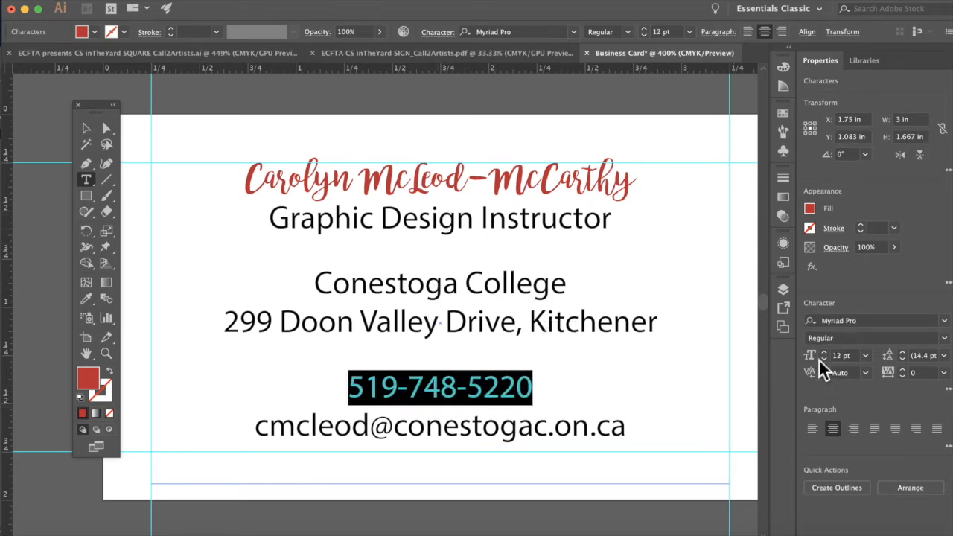
click(857, 339)
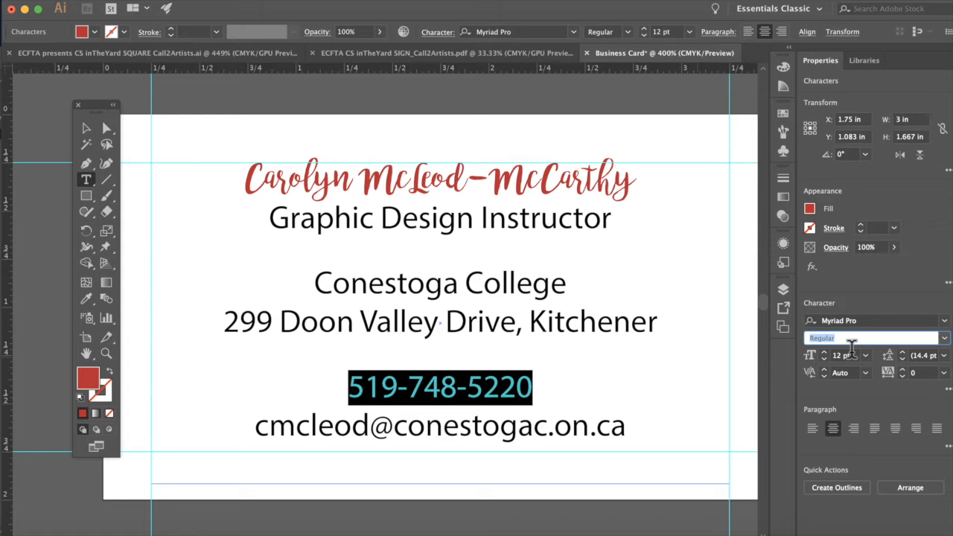
click(943, 339)
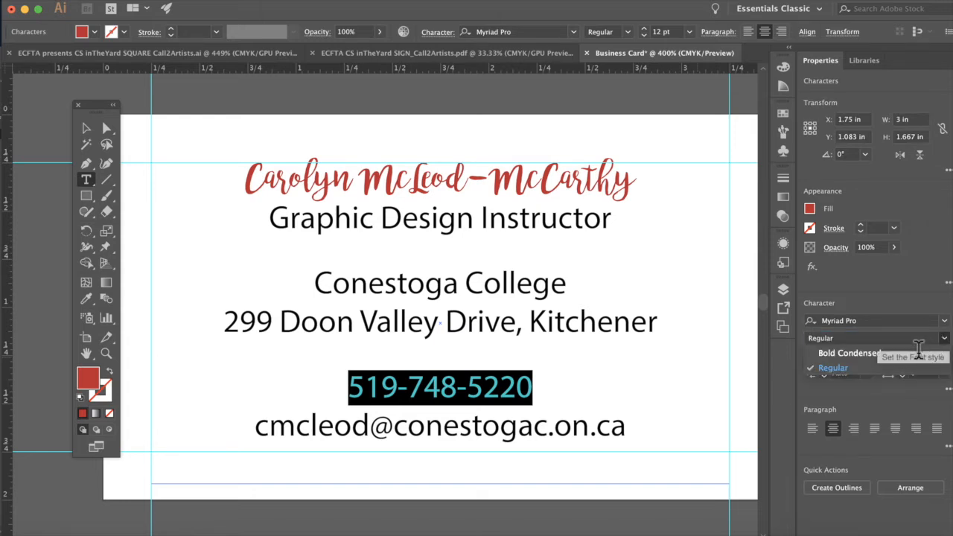
click(848, 358)
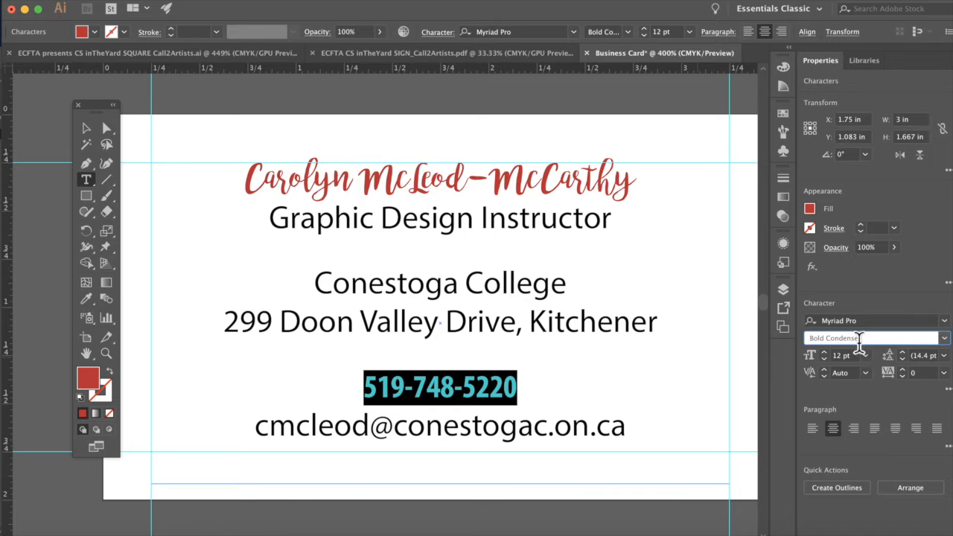
click(603, 387)
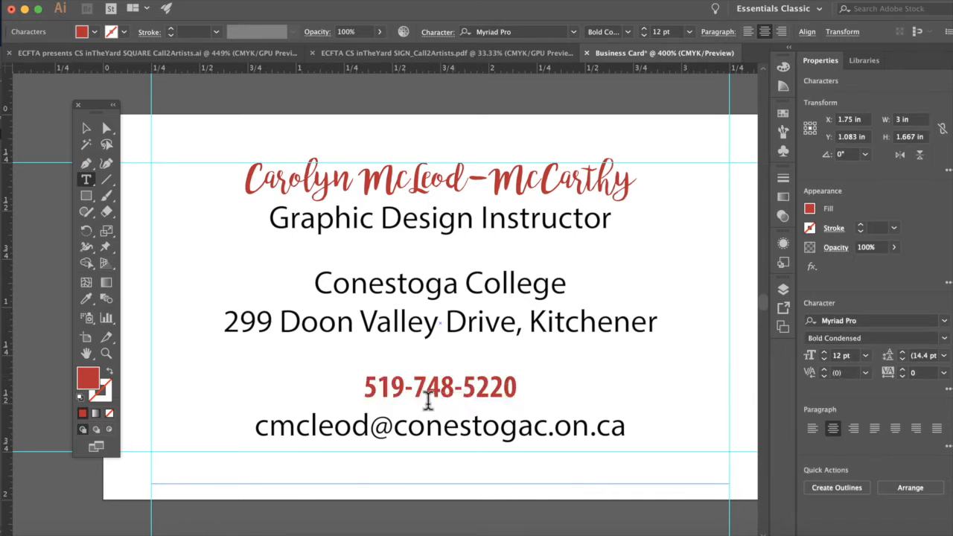
Step: Select the phone number line and enlarge it to 14 pt
triple_click(469, 395)
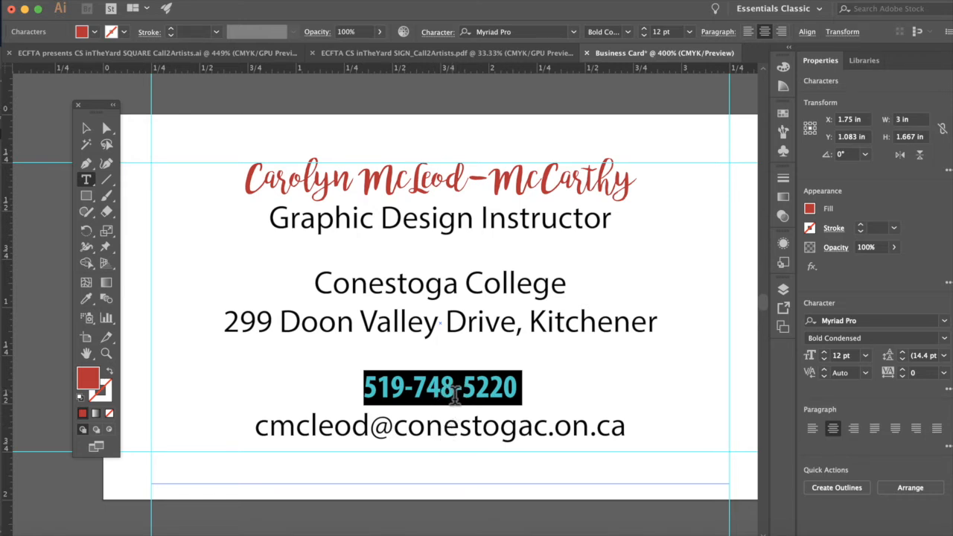
click(456, 392)
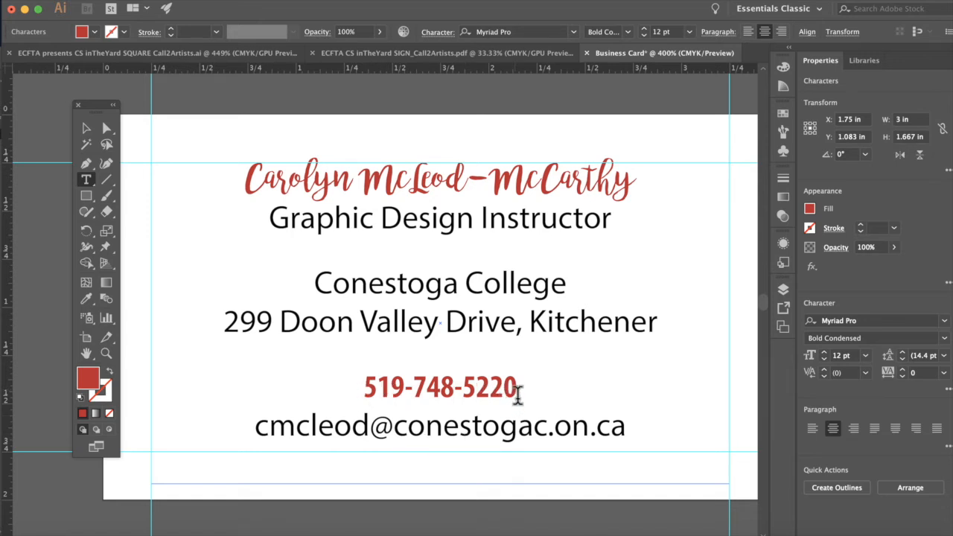
triple_click(500, 393)
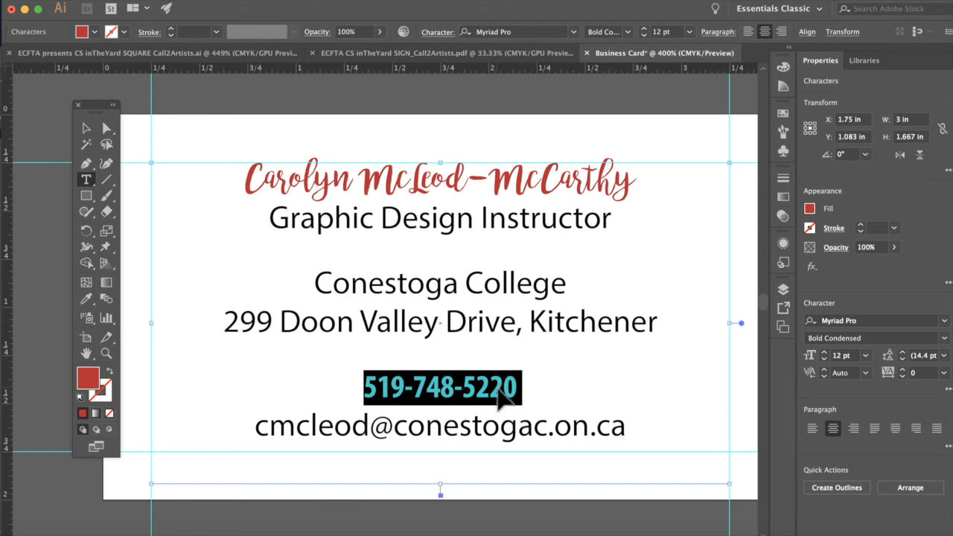
key(super+shift+period)
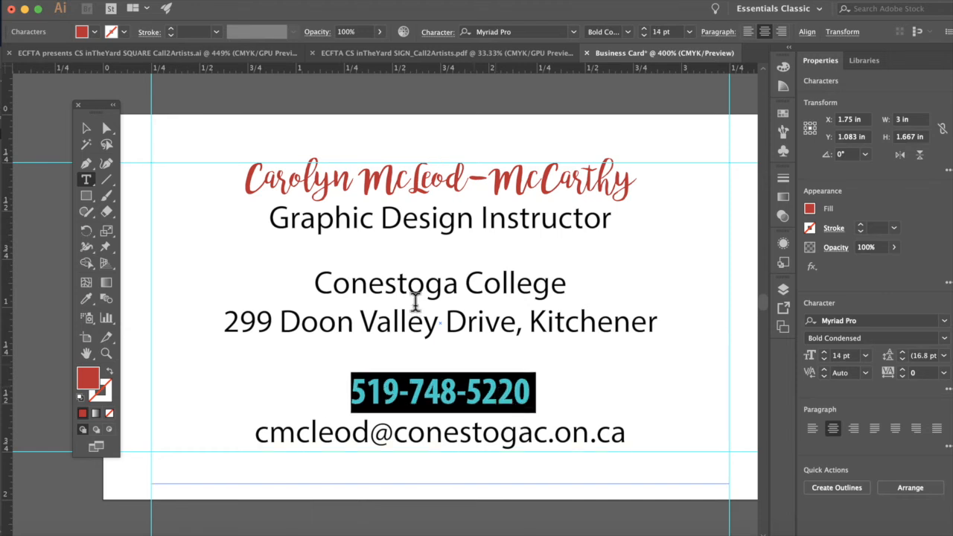
Step: Enlarge the script name to 16 pt, then clear the selection
triple_click(416, 196)
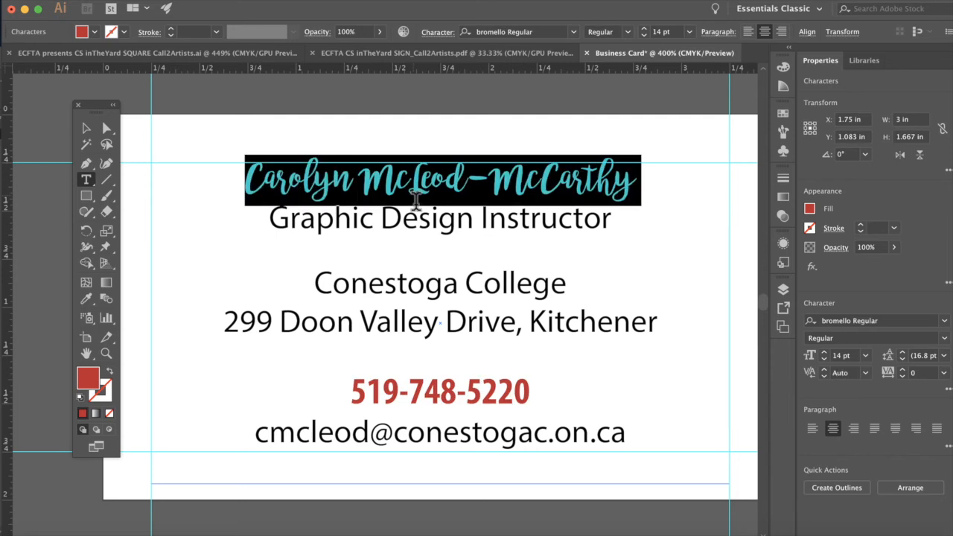
key(super+shift+period)
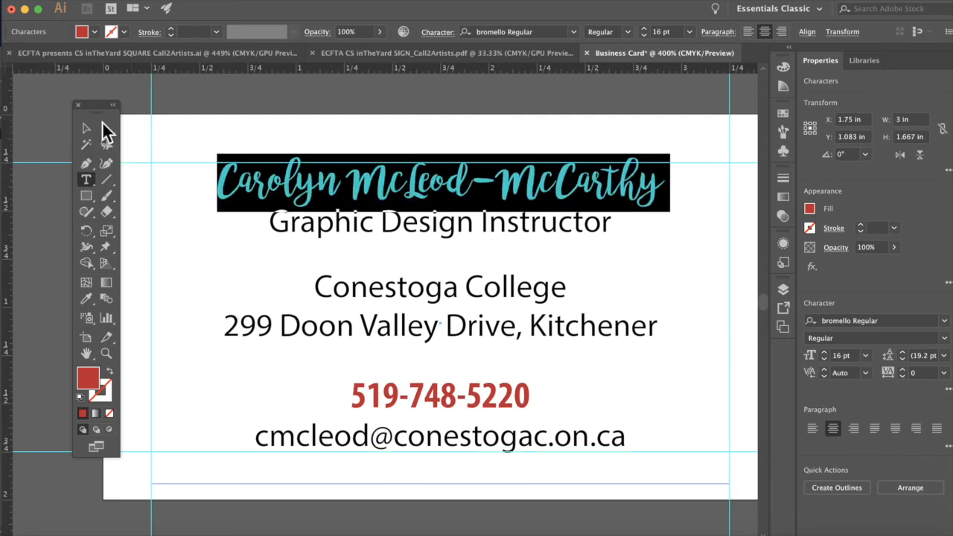
click(88, 125)
click(221, 106)
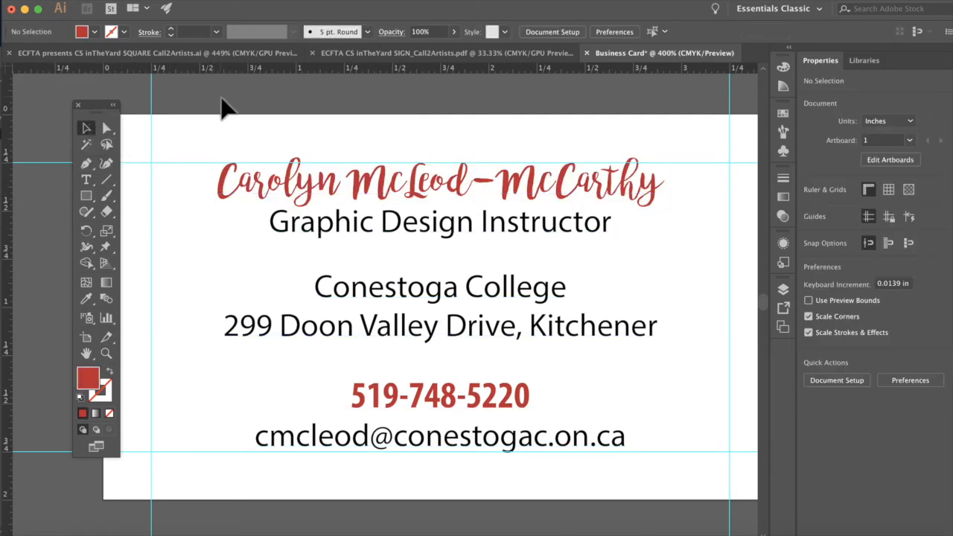
drag(101, 108, 60, 109)
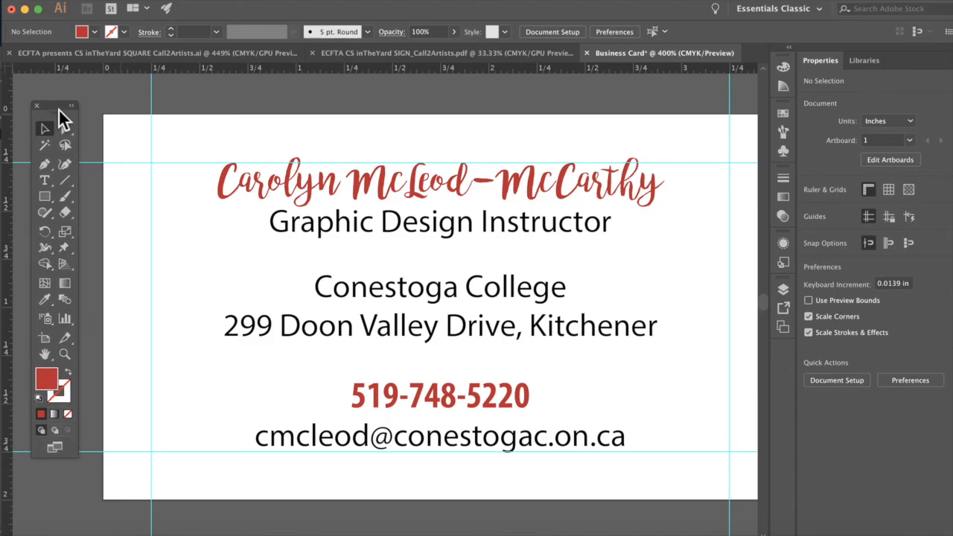